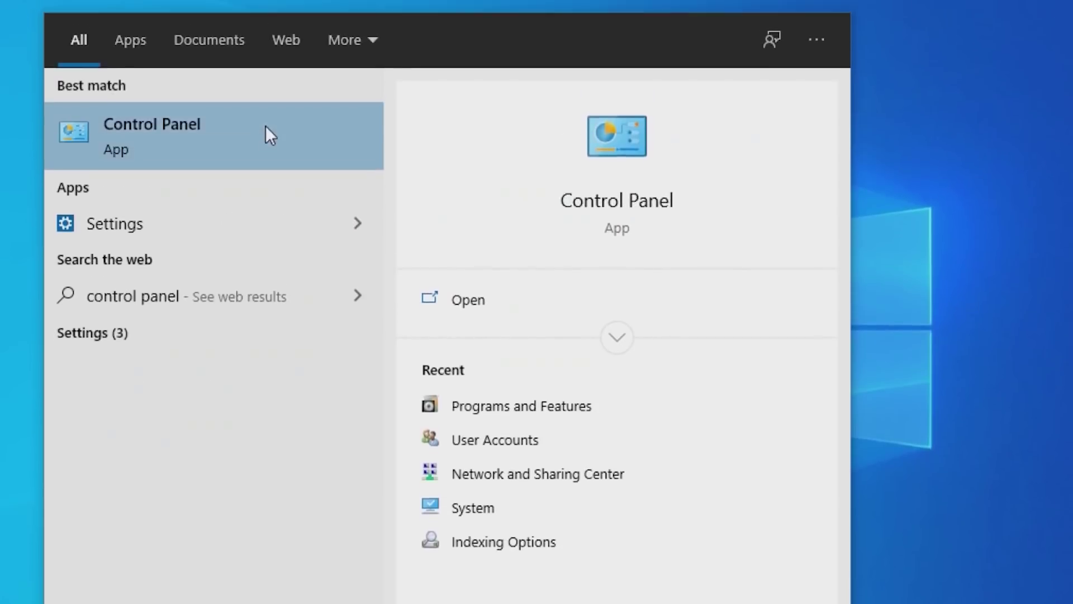
Open System Properties from Control Panel's System and Security > System page
{"action": "left_click", "coordinate": [266, 39]}
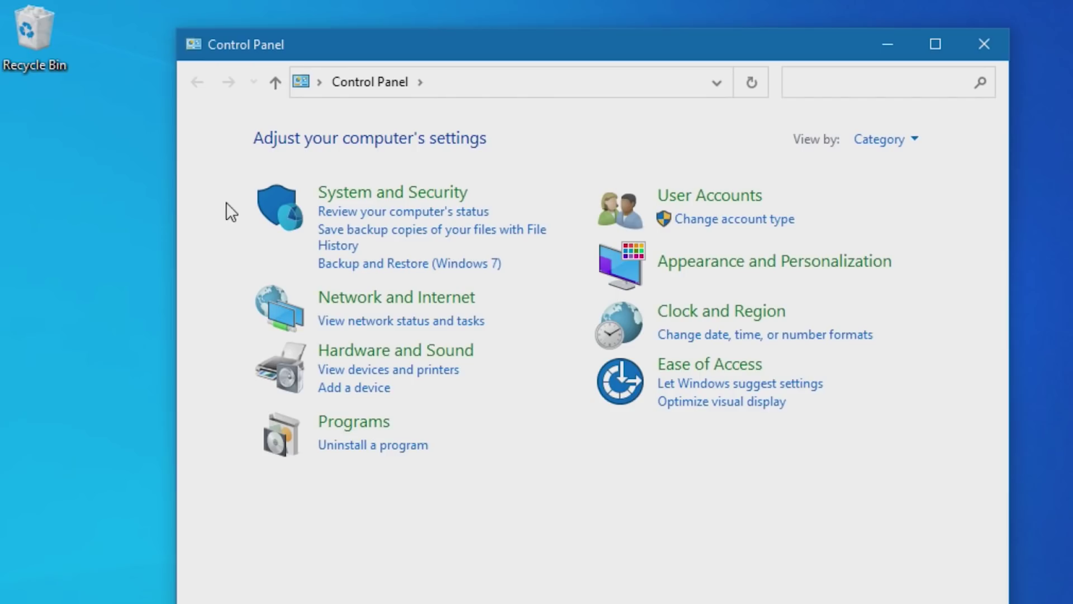
{"action": "left_click", "coordinate": [276, 210]}
{"action": "left_click", "coordinate": [424, 260]}
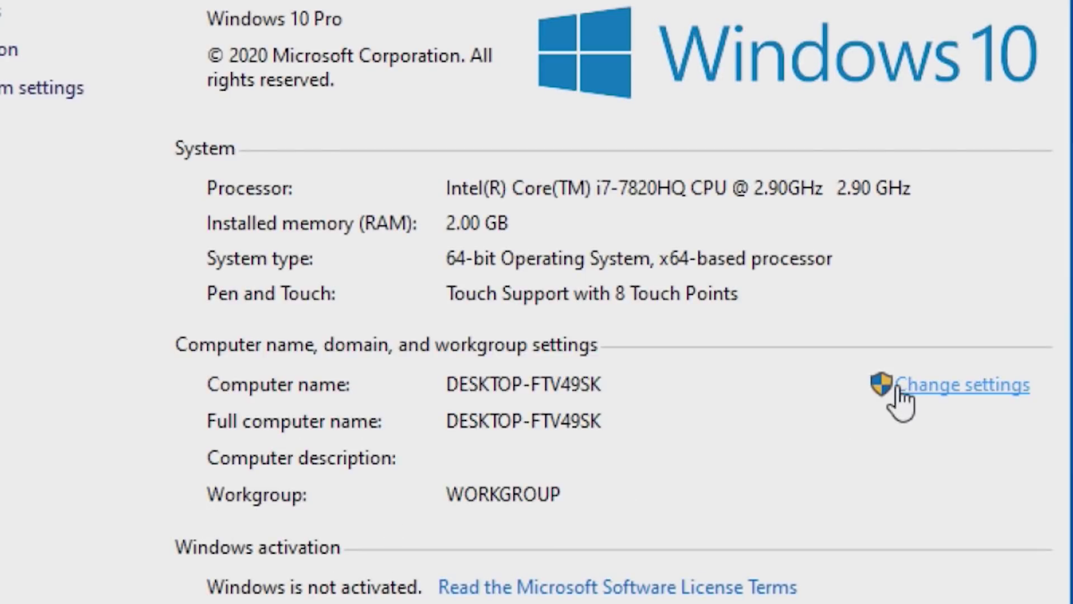
{"action": "left_click", "coordinate": [897, 386]}
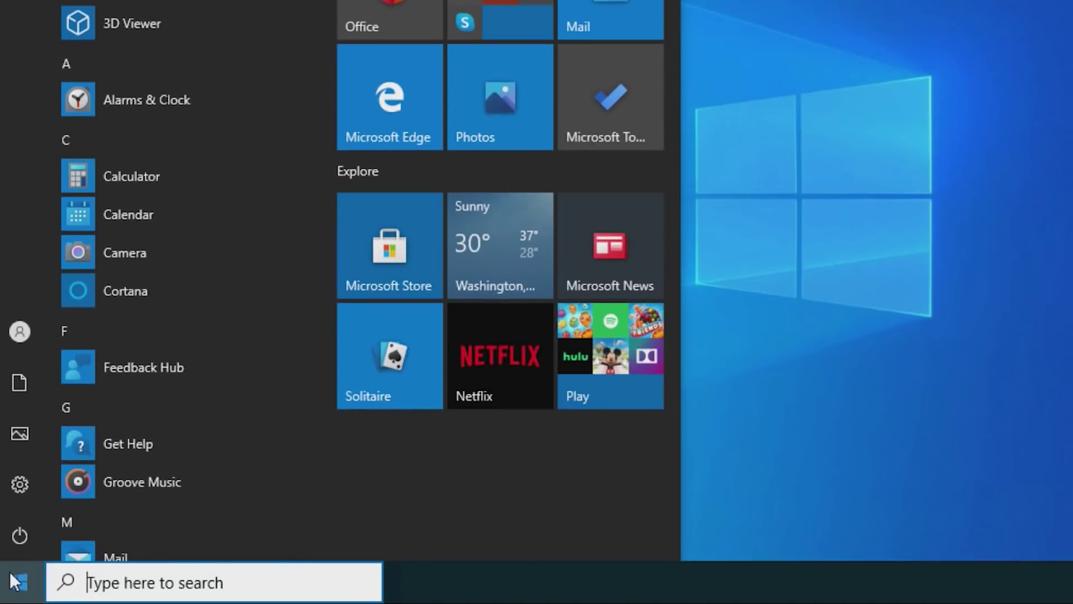
Go from Settings > Network & Internet to the Network and Sharing Center
{"action": "left_click", "coordinate": [22, 484]}
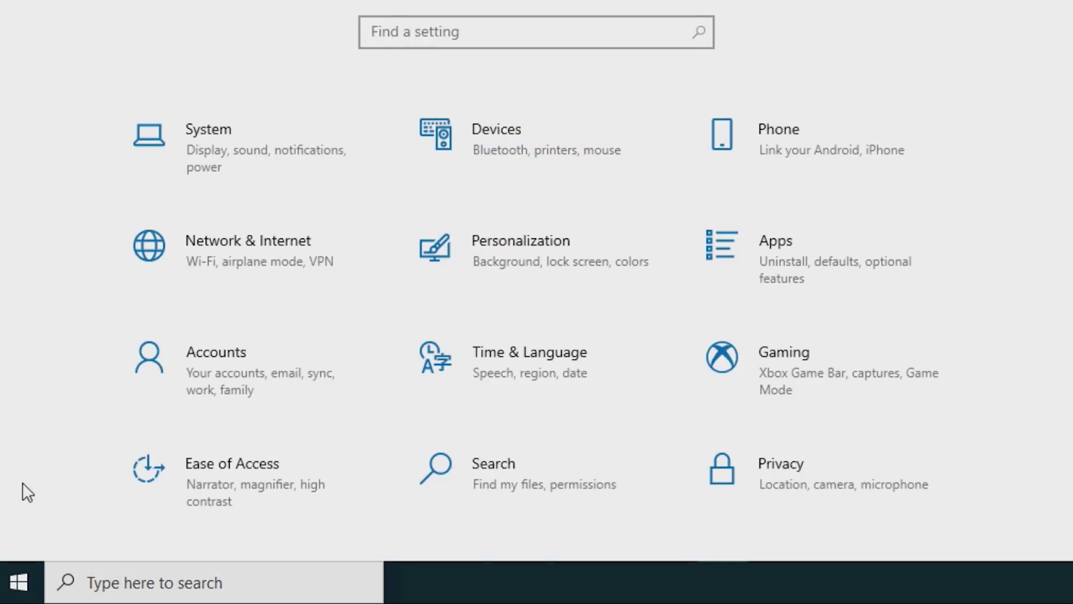
{"action": "left_click", "coordinate": [157, 255]}
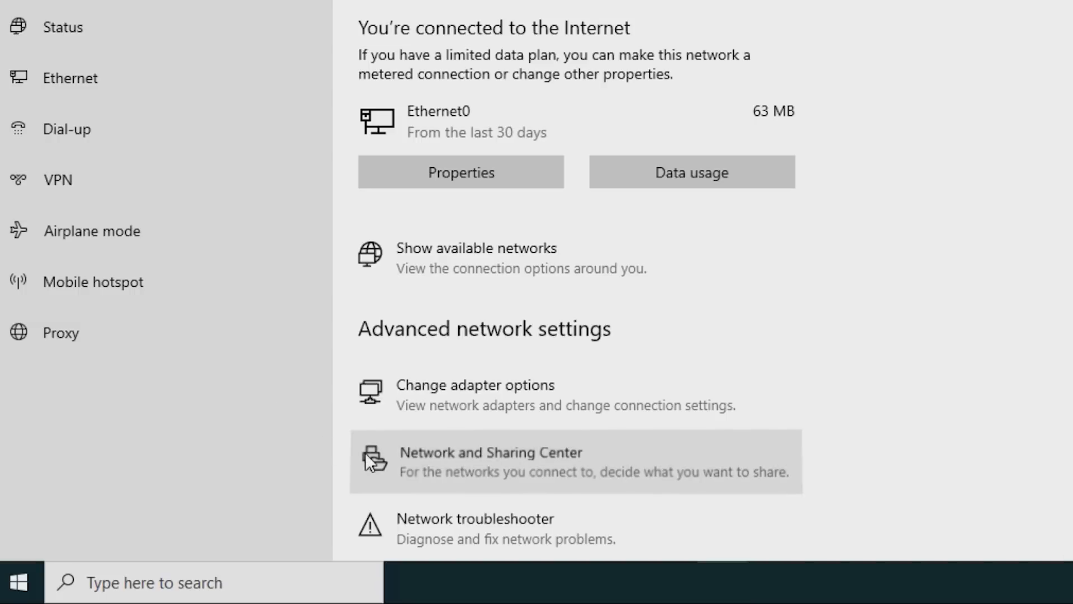
{"action": "left_click", "coordinate": [365, 452]}
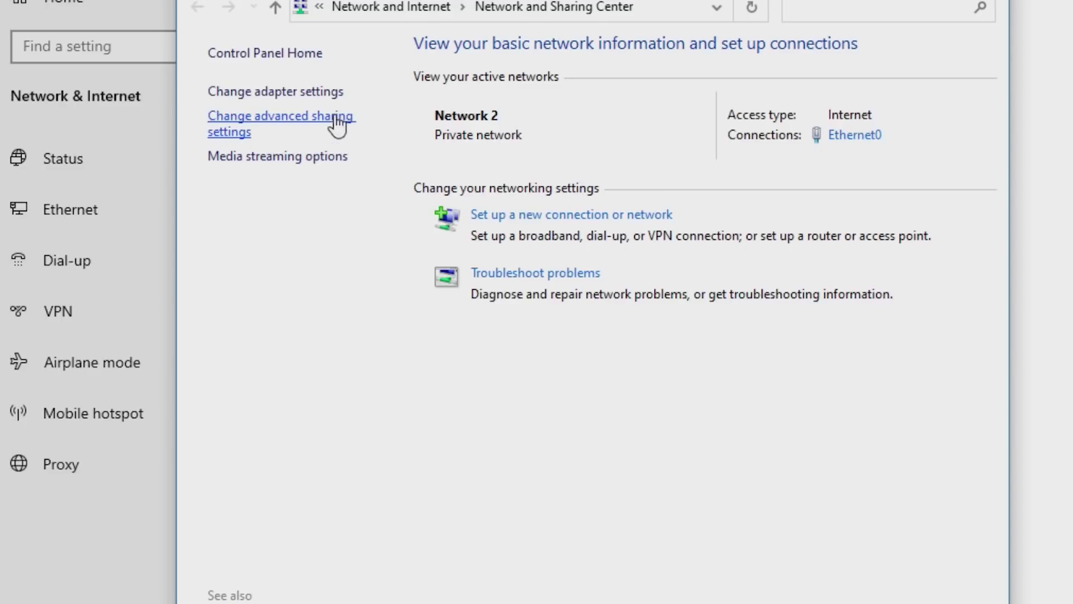
For All Networks, enable Public folder sharing, disable password protected sharing, and save the changes
{"action": "left_click", "coordinate": [336, 125]}
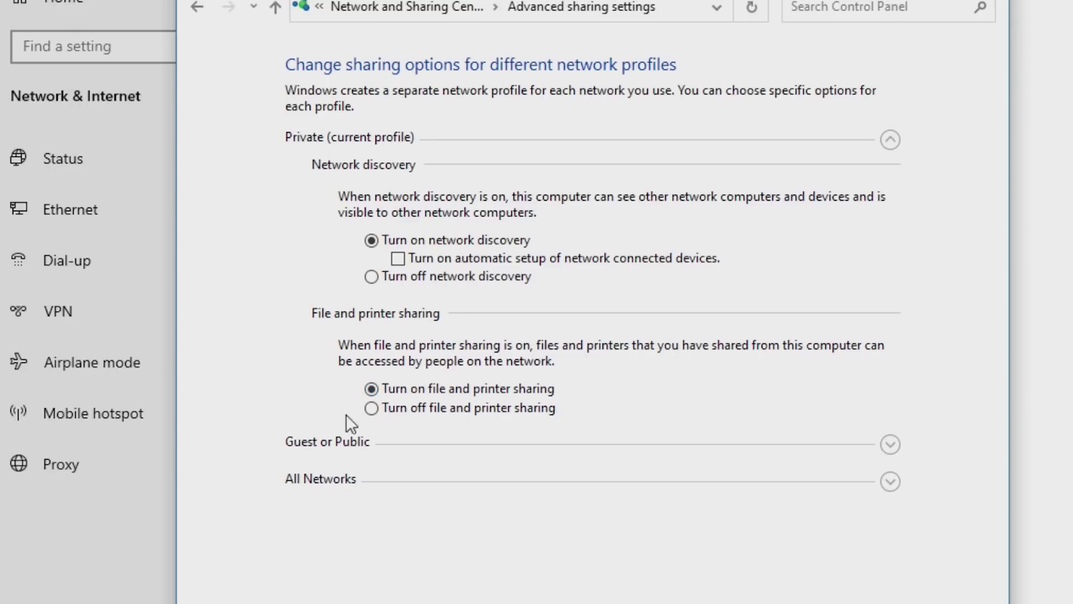
{"action": "left_click", "coordinate": [882, 484]}
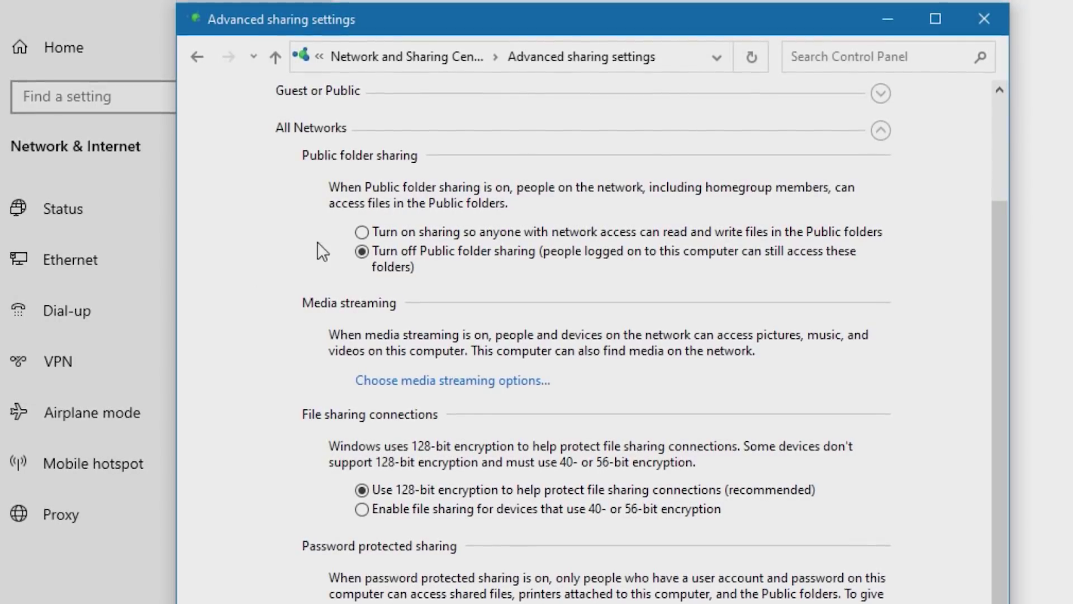
{"action": "left_click", "coordinate": [363, 233]}
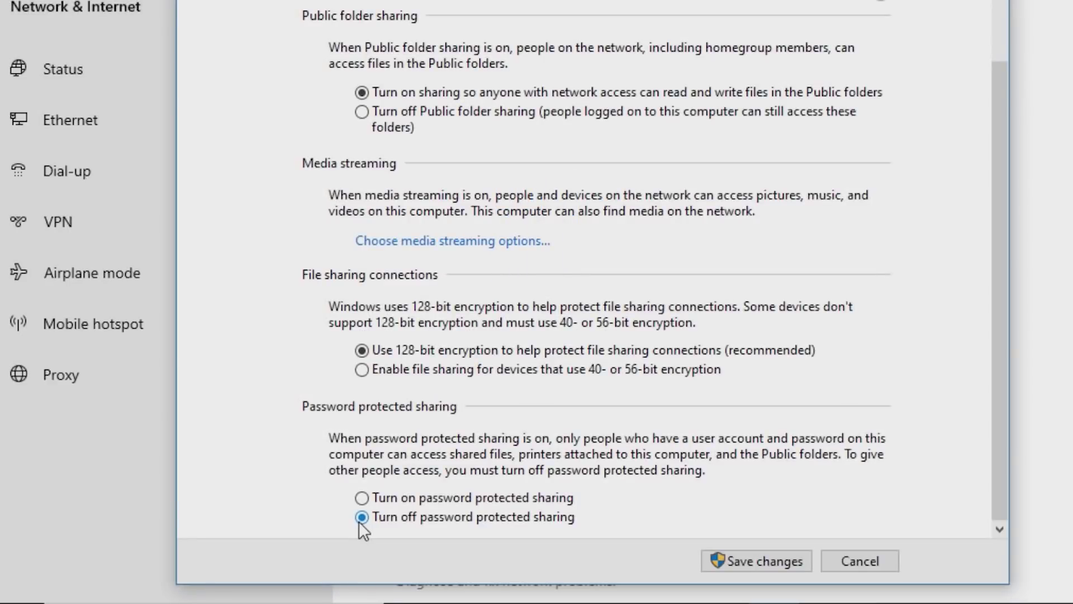
{"action": "left_click", "coordinate": [712, 556]}
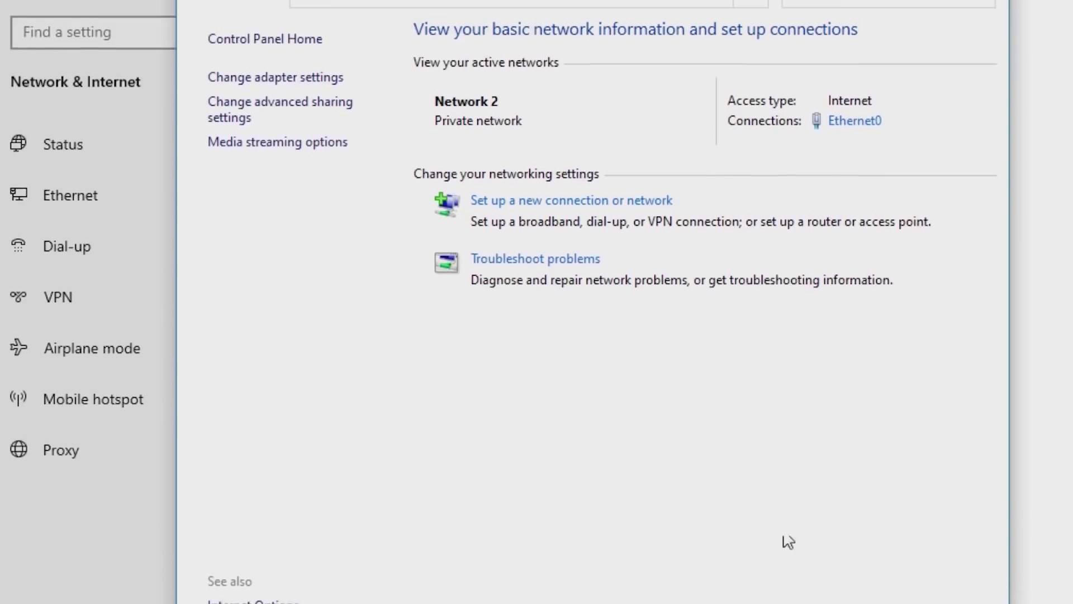
Close the Network and Sharing Center and choose Give access to > Specific people for Folder XYZ
{"action": "left_click", "coordinate": [982, 48]}
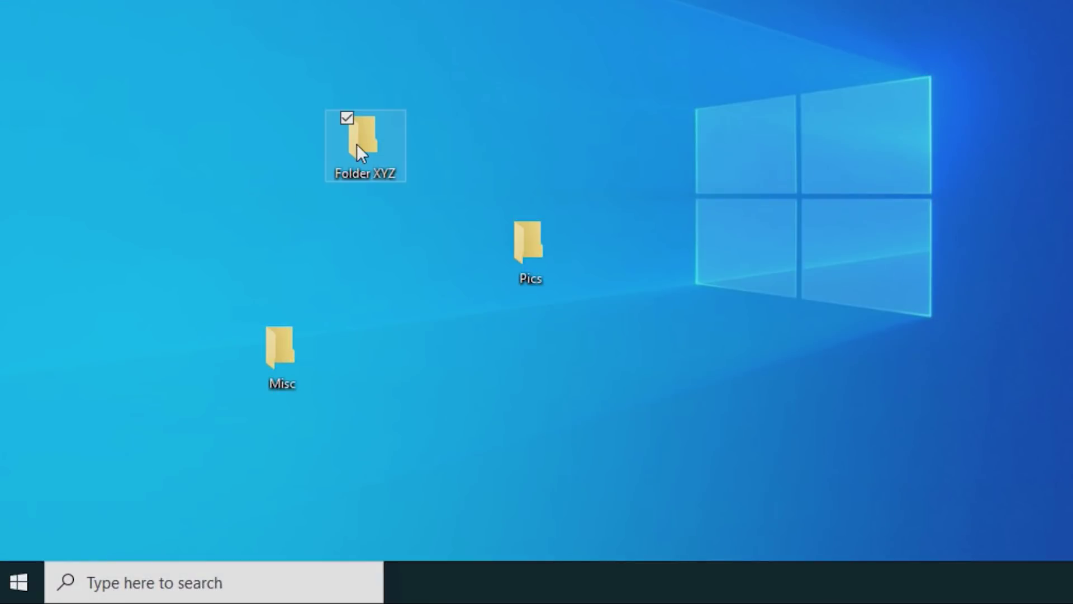
{"action": "right_click", "coordinate": [357, 144]}
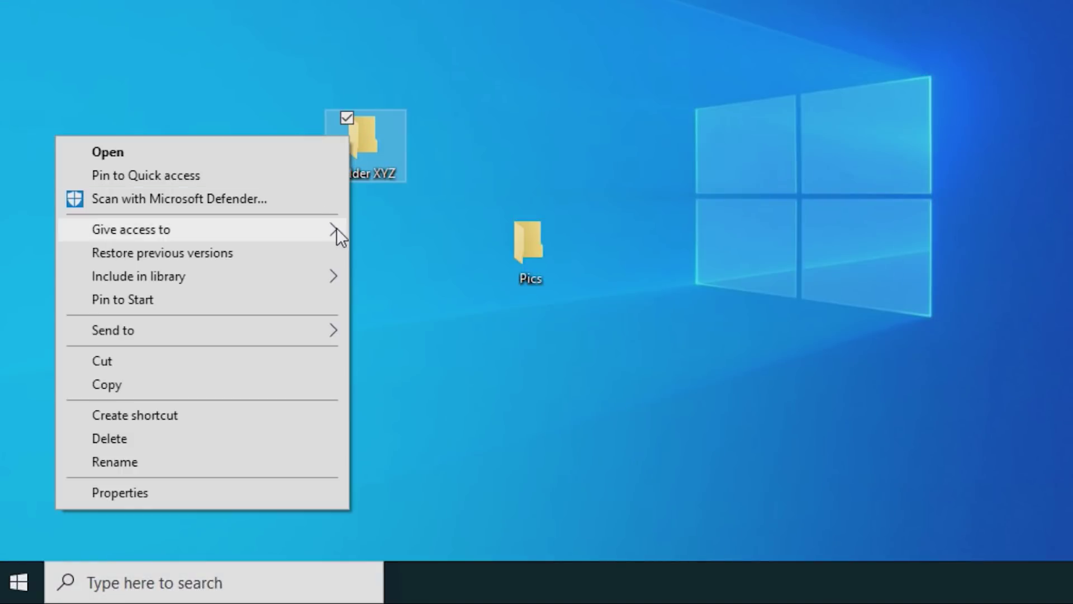
{"action": "mouse_move", "coordinate": [338, 229]}
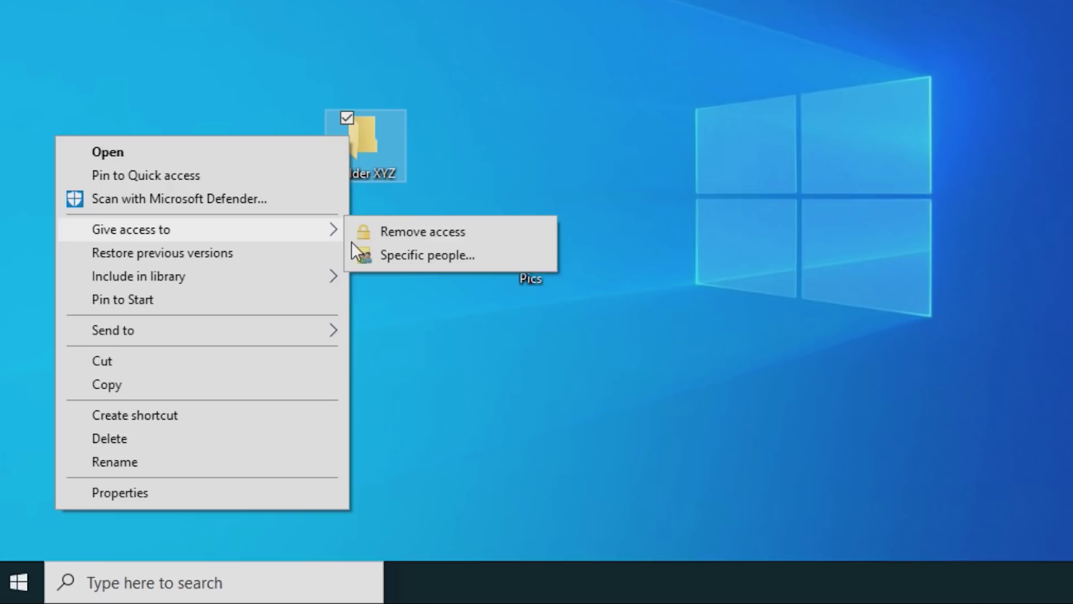
{"action": "left_click", "coordinate": [368, 256]}
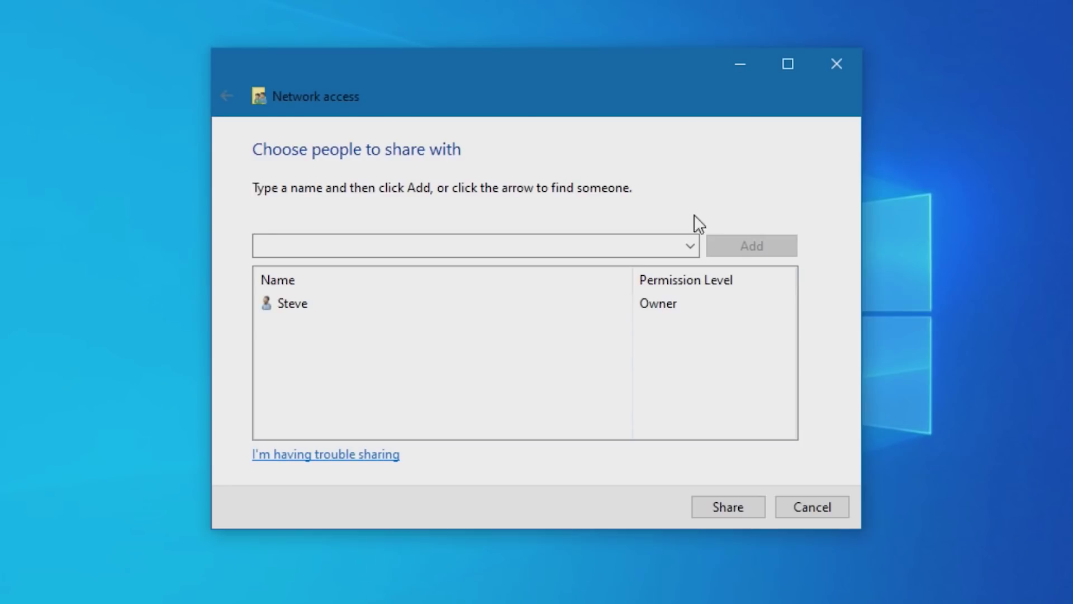
Add Everyone with Read/Write permission to Folder XYZ's sharing list, share it, and click Done
{"action": "left_click", "coordinate": [691, 247]}
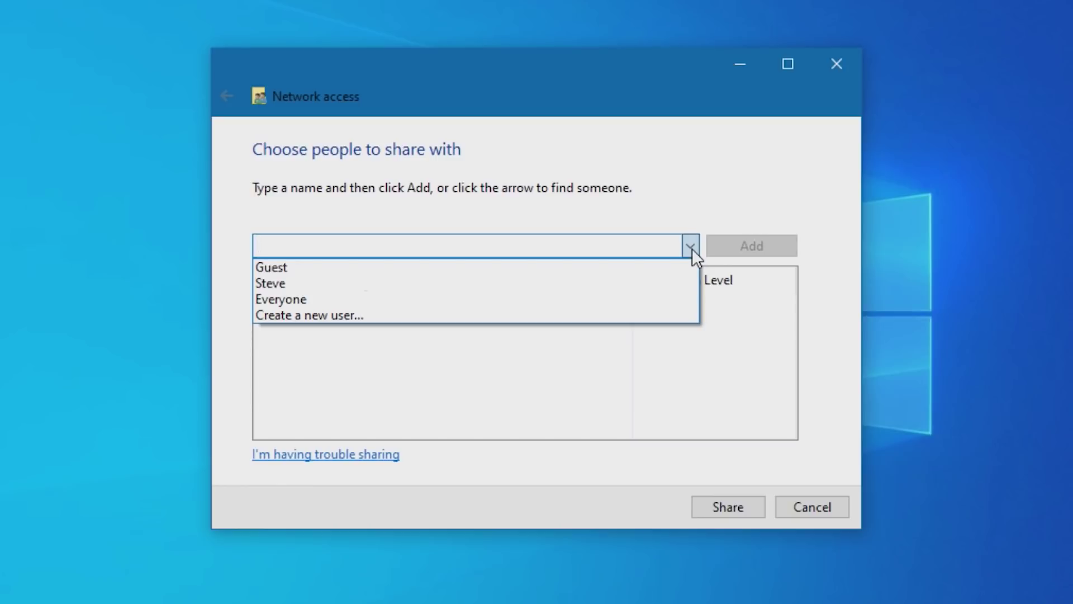
{"action": "left_click", "coordinate": [667, 300]}
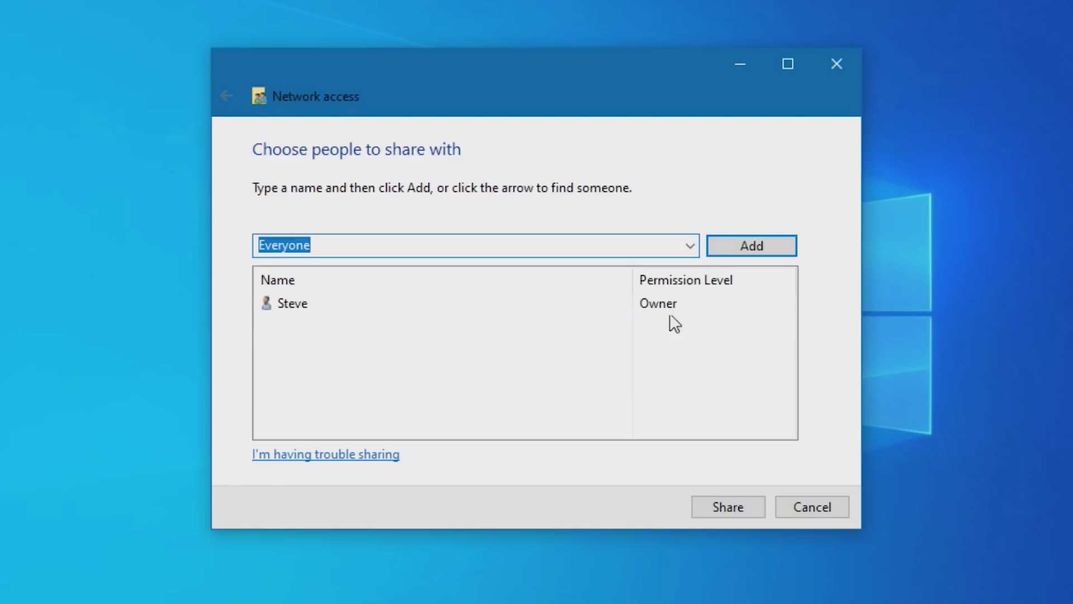
{"action": "left_click", "coordinate": [727, 246]}
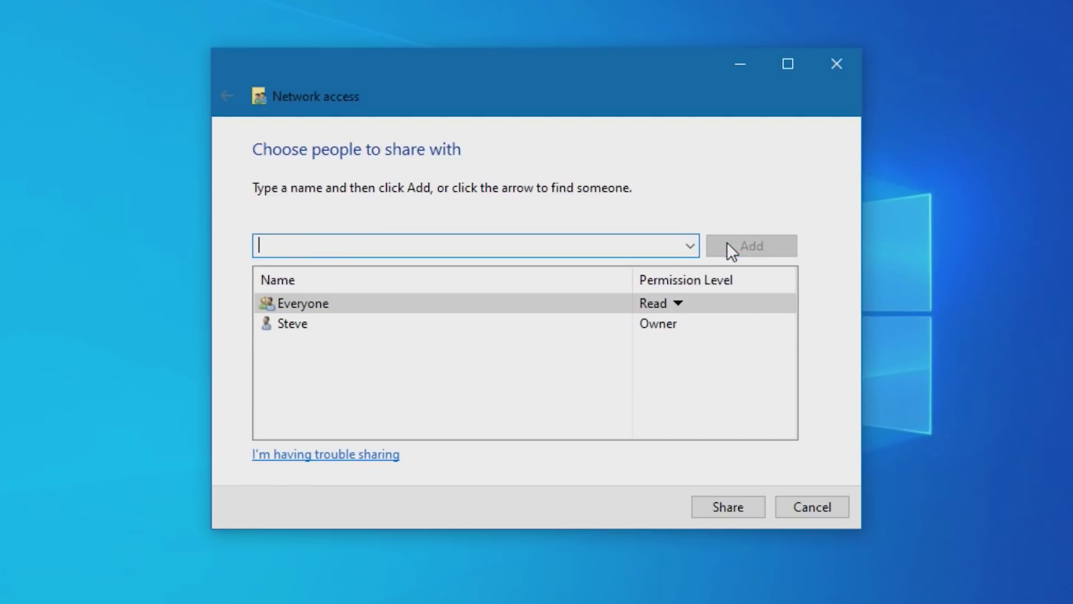
{"action": "left_click", "coordinate": [681, 303]}
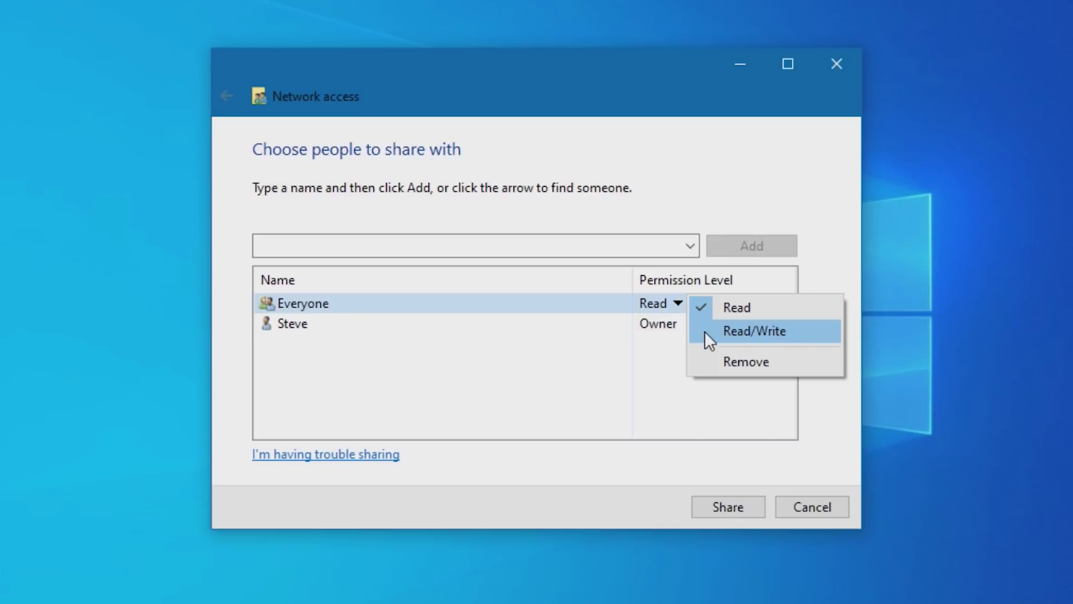
{"action": "left_click", "coordinate": [705, 335]}
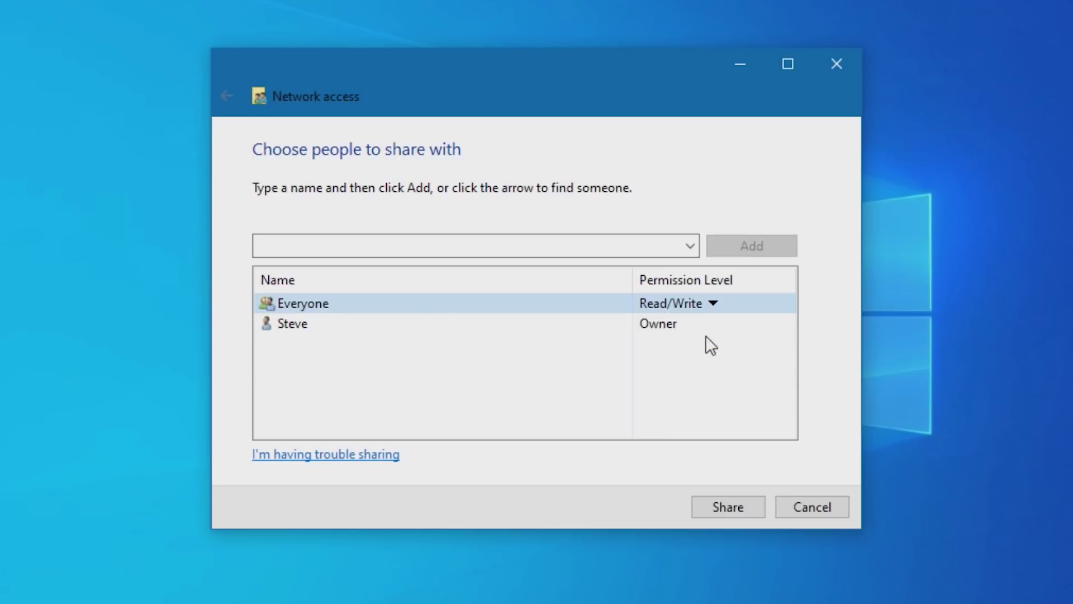
{"action": "left_click", "coordinate": [732, 508]}
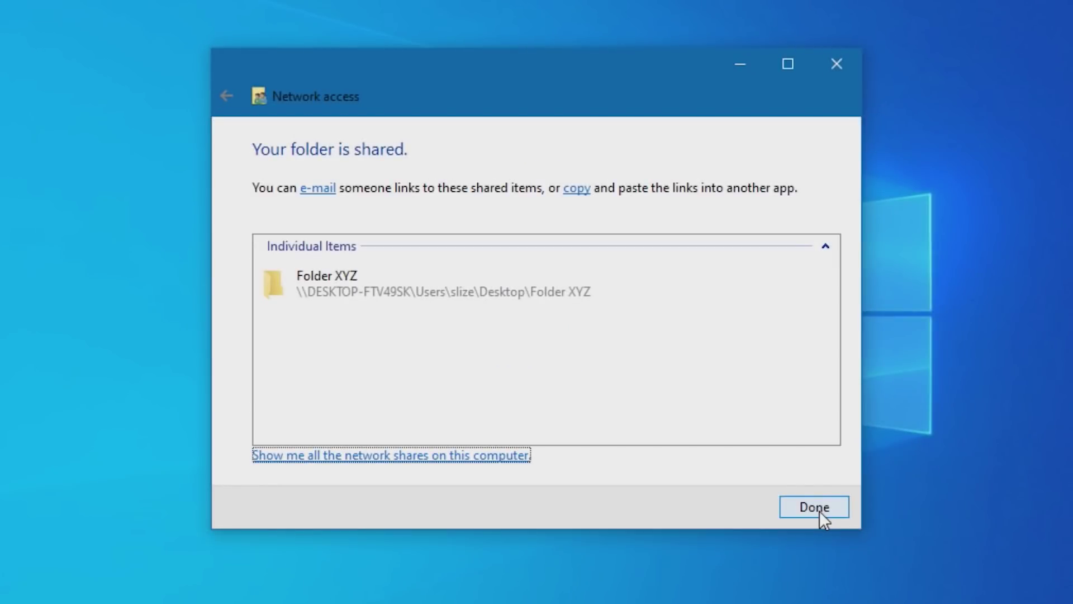
{"action": "left_click", "coordinate": [820, 510]}
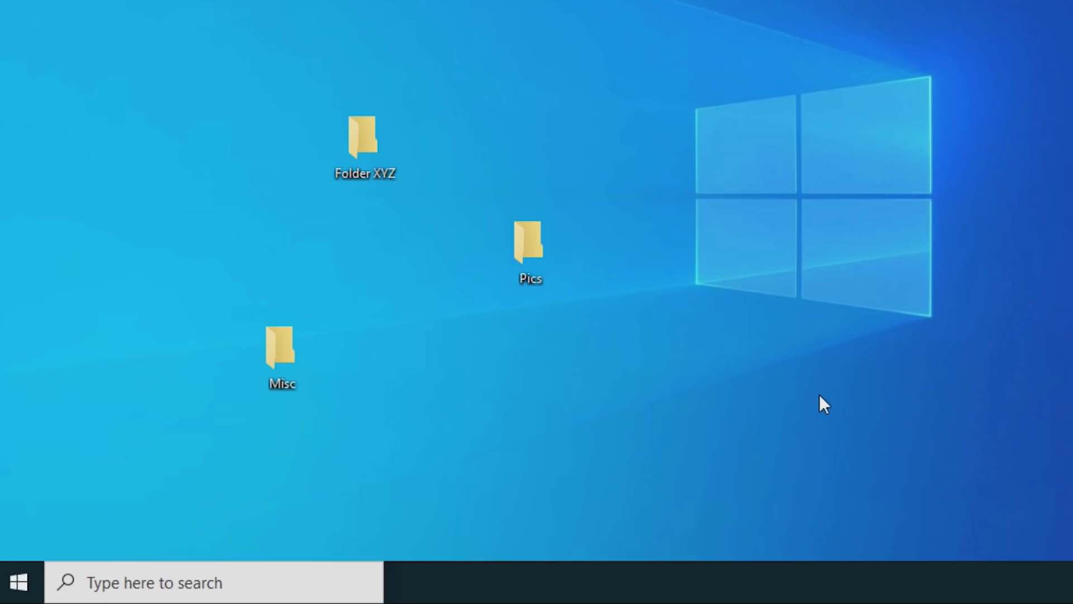
In Folder XYZ's Properties, turn on Advanced Sharing with share name Folder XYZ and apply it
{"action": "right_click", "coordinate": [383, 144]}
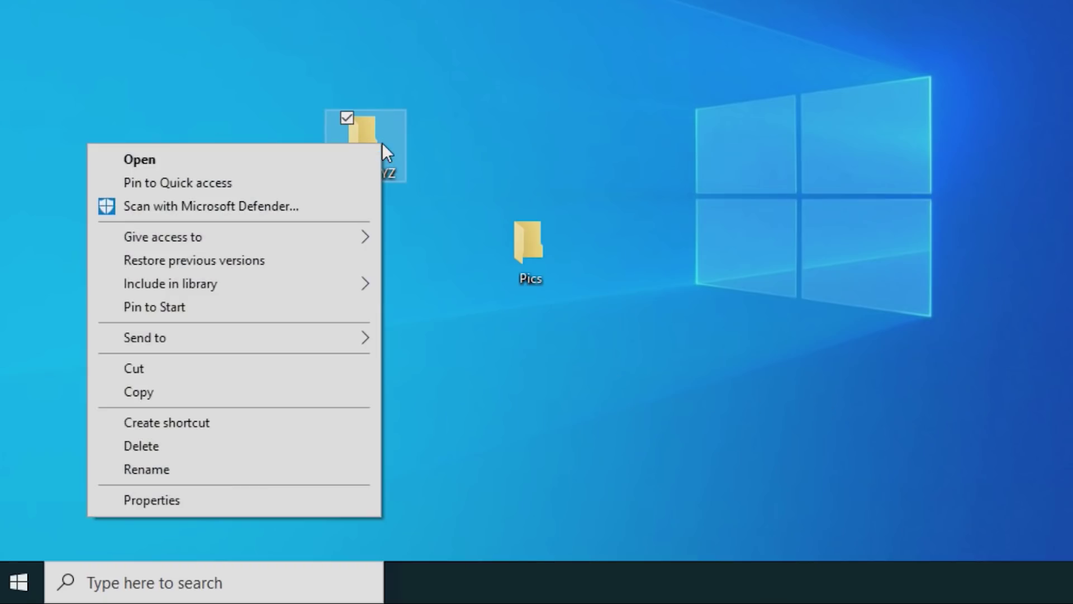
{"action": "left_click", "coordinate": [373, 508]}
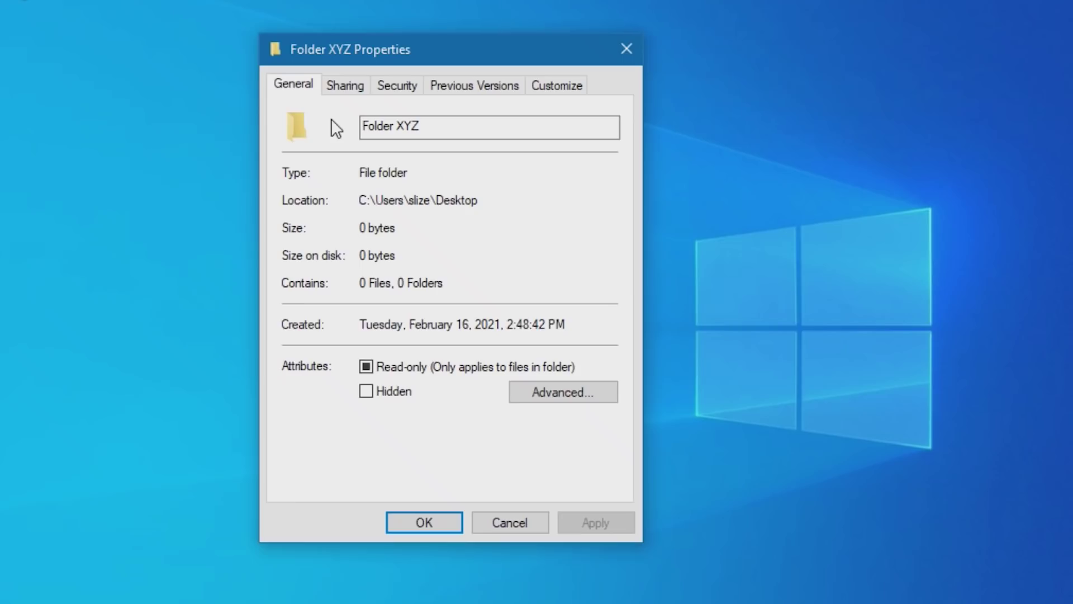
{"action": "left_click", "coordinate": [346, 85]}
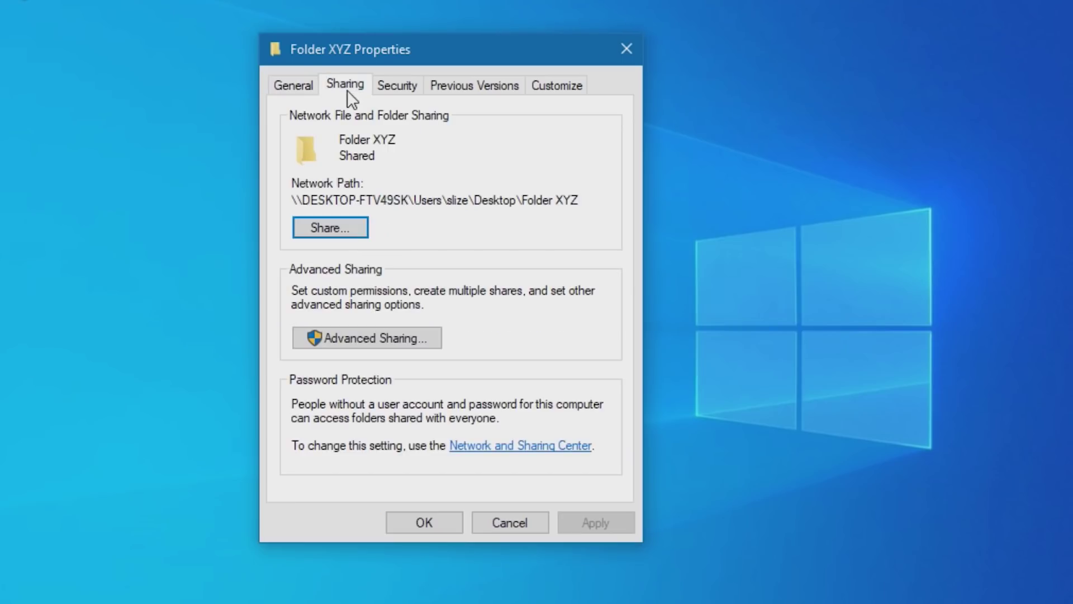
{"action": "left_click", "coordinate": [428, 339]}
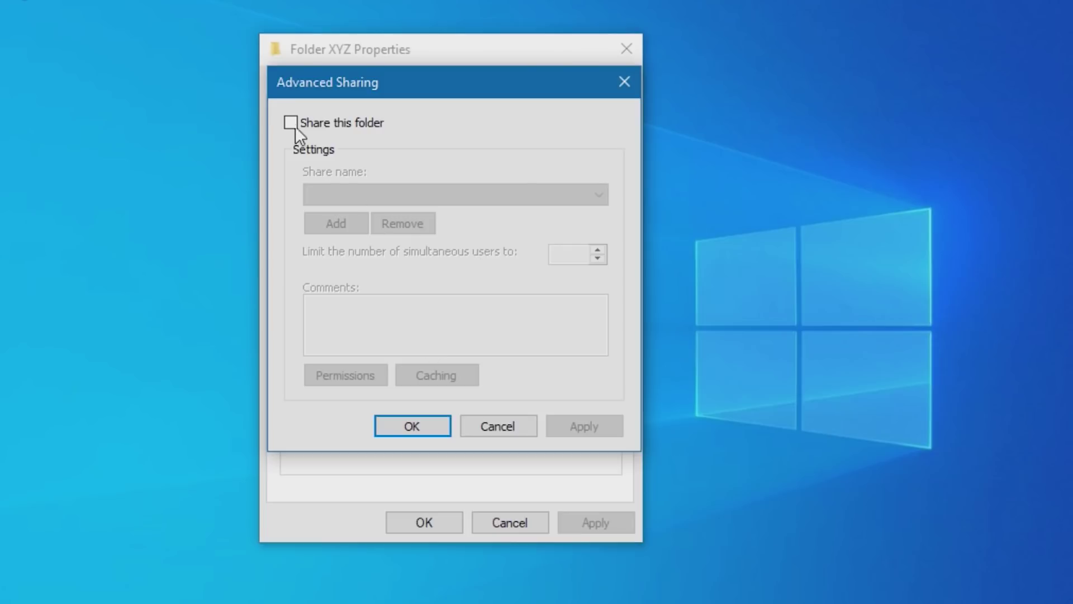
{"action": "left_click", "coordinate": [291, 121]}
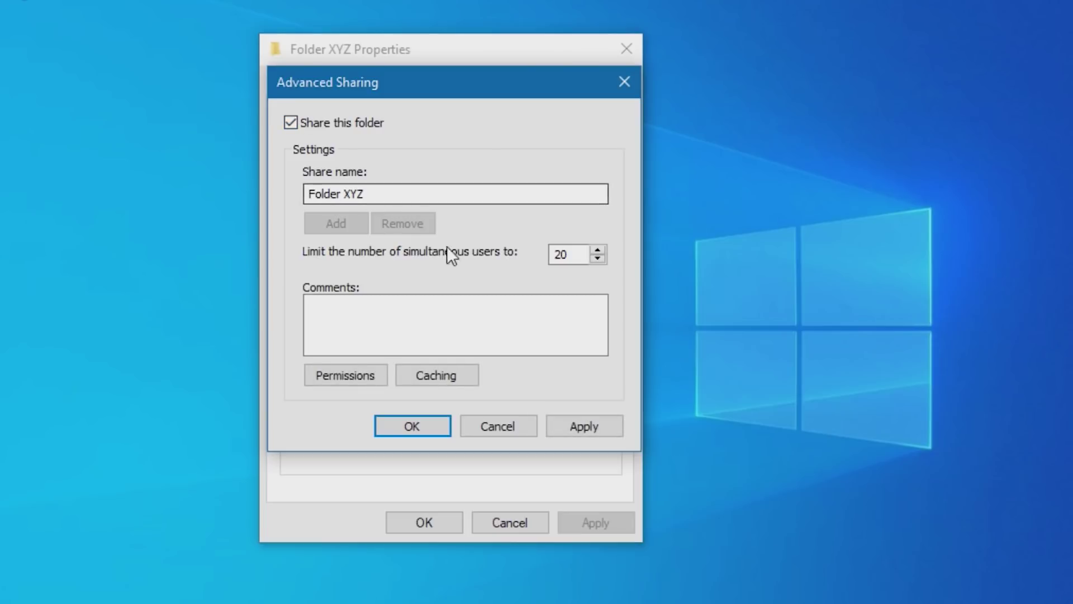
{"action": "left_click", "coordinate": [590, 434]}
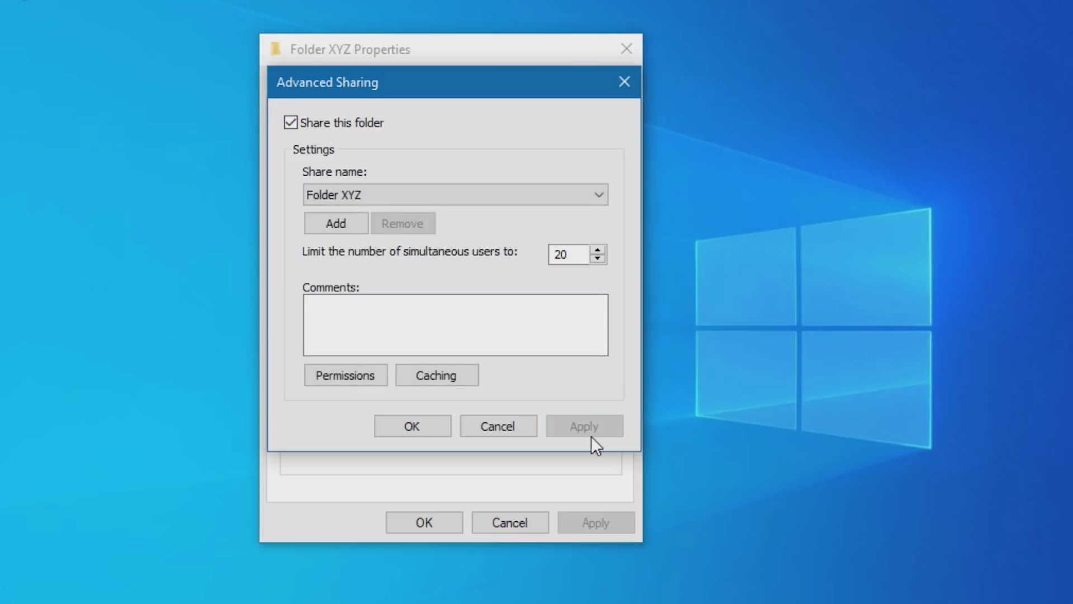
{"action": "left_click", "coordinate": [437, 431]}
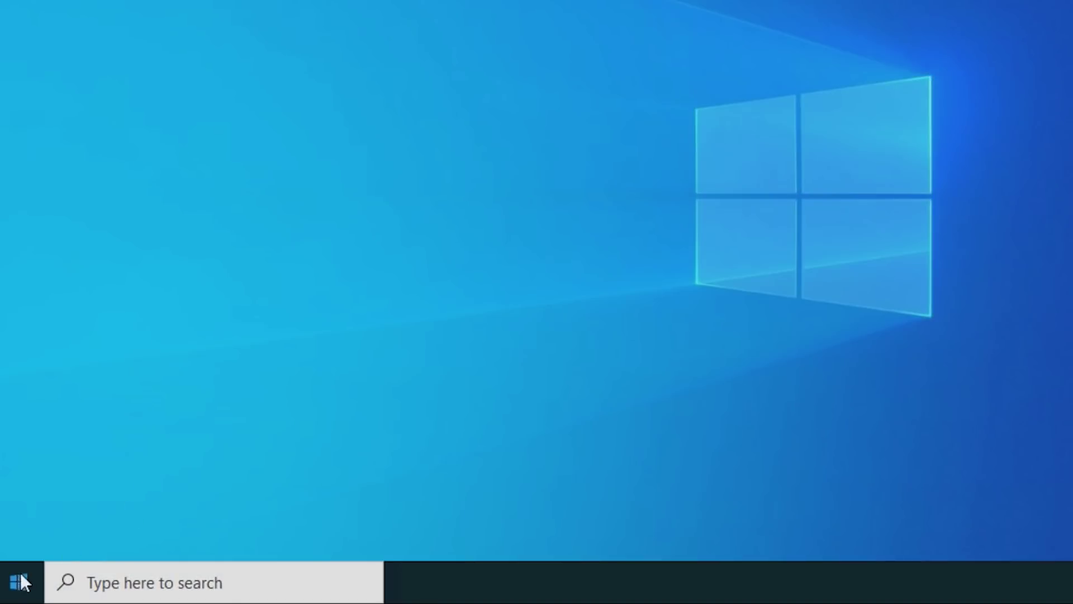
Browse File Explorer's Network > DESKTOP-FTV49SK and open the shared Folder XYZ
{"action": "right_click", "coordinate": [19, 575]}
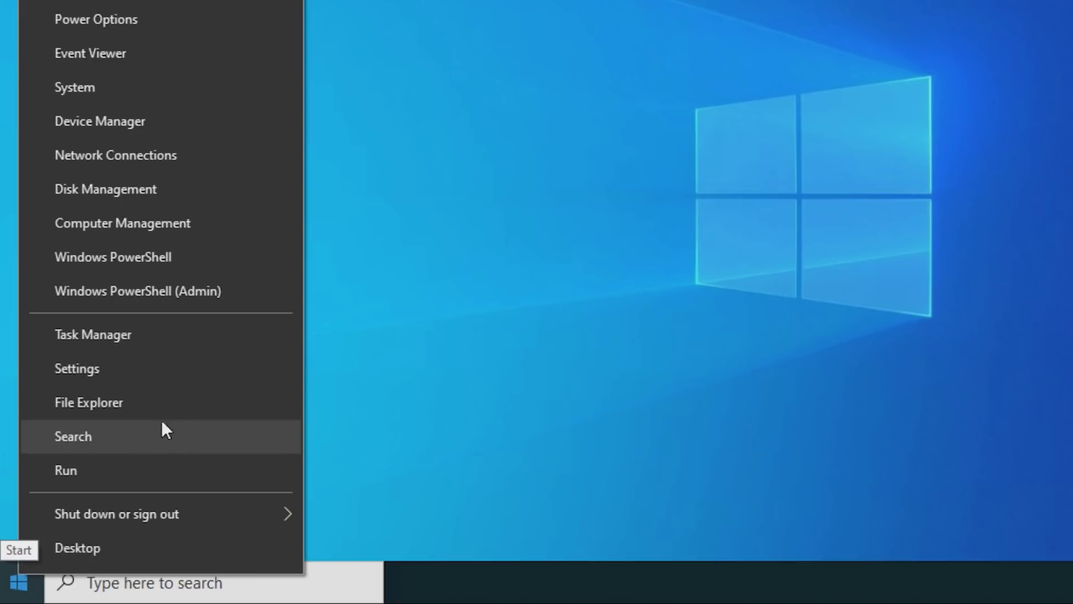
{"action": "left_click", "coordinate": [175, 404]}
{"action": "left_click", "coordinate": [218, 226]}
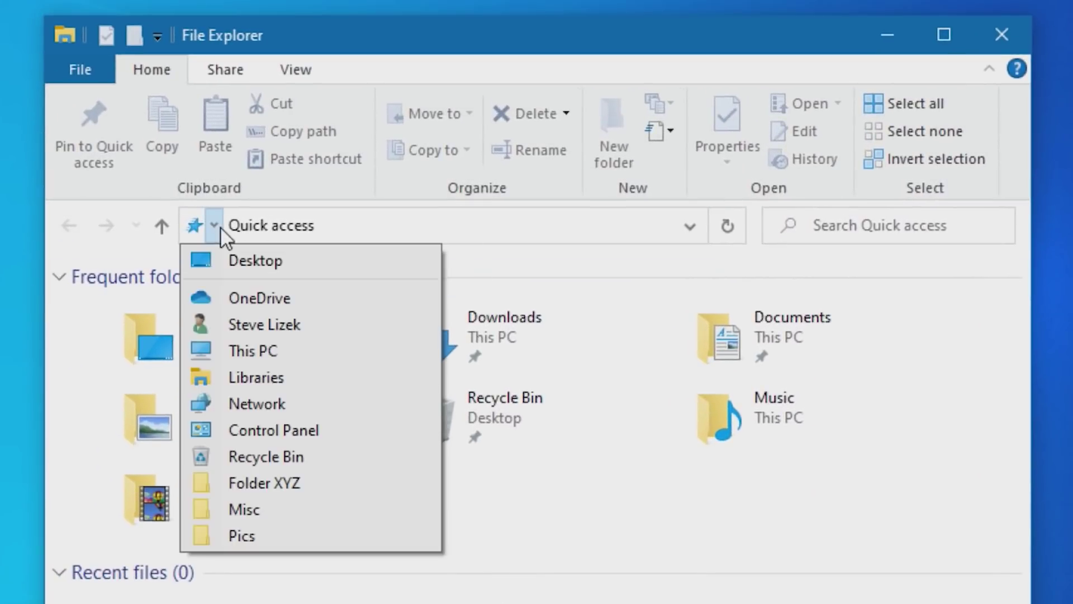
{"action": "left_click", "coordinate": [227, 402]}
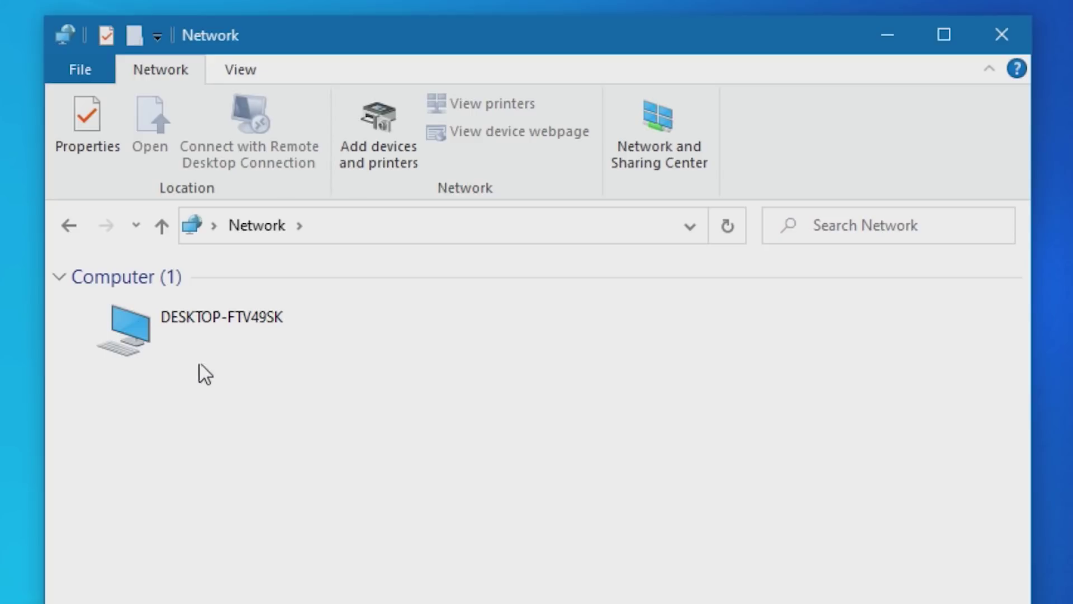
{"action": "left_click", "coordinate": [181, 317]}
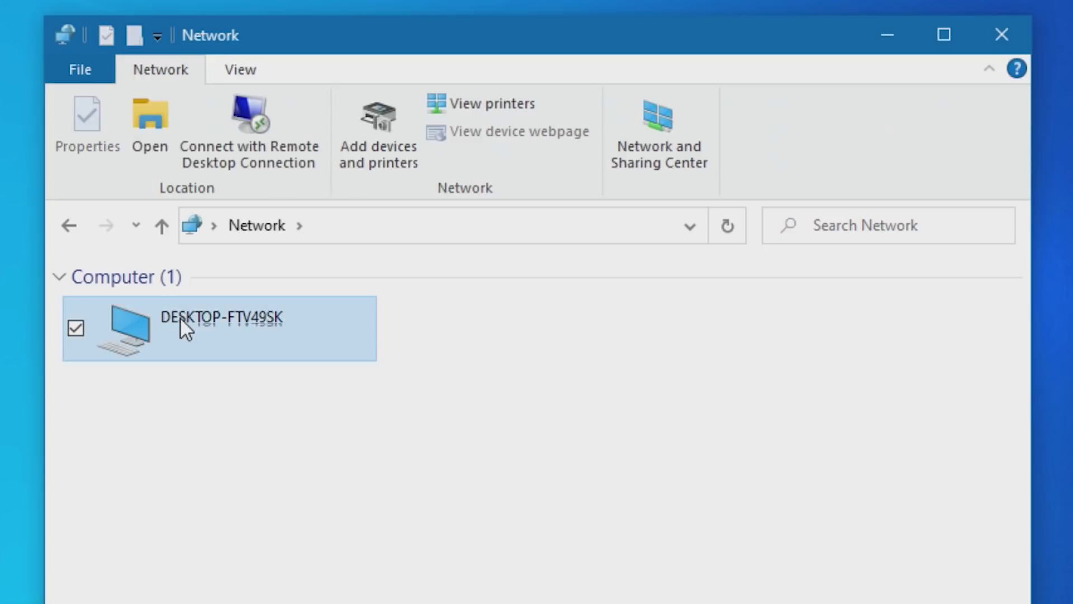
{"action": "double_click", "coordinate": [180, 317]}
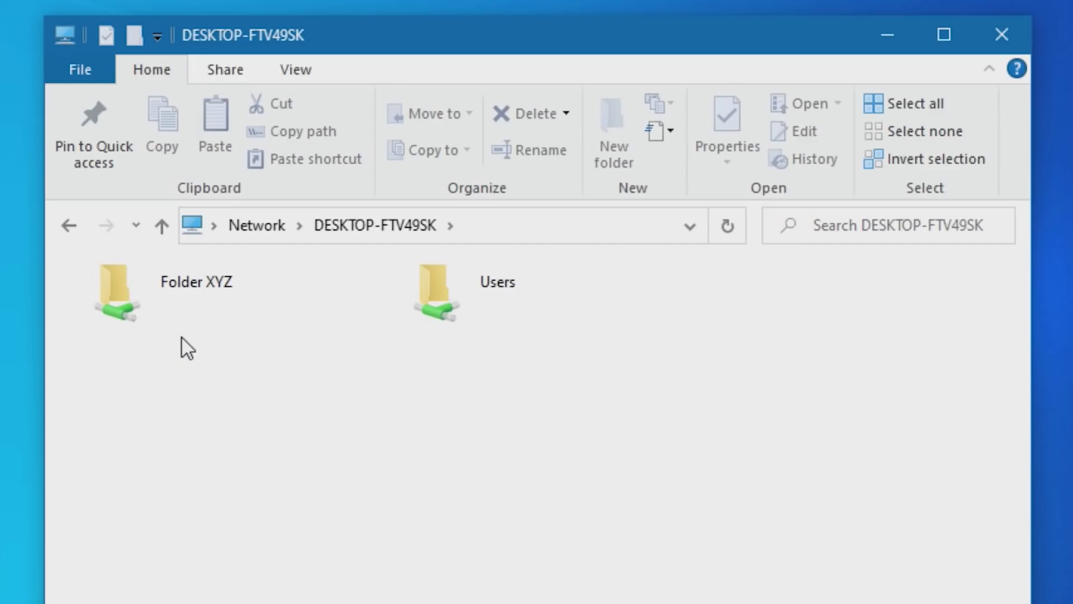
{"action": "left_click", "coordinate": [168, 286]}
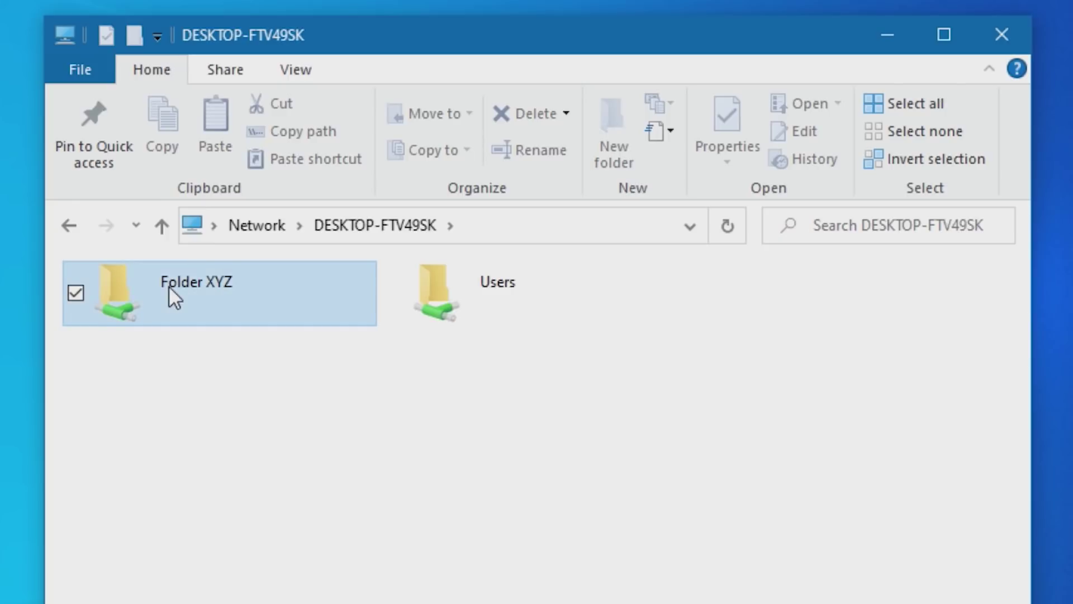
{"action": "double_click", "coordinate": [168, 285]}
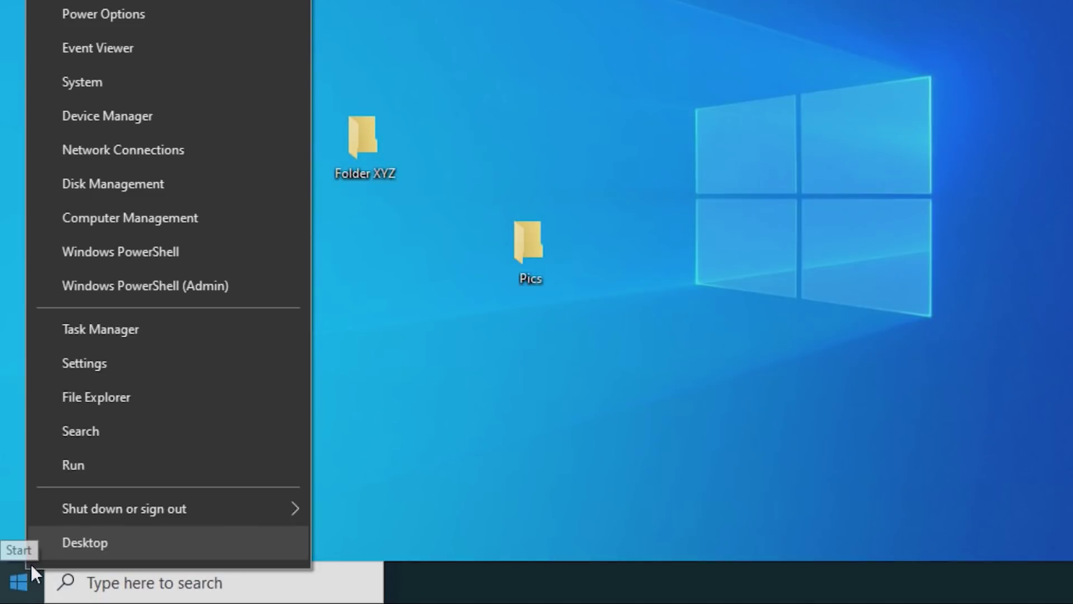
In Computer Management's Services list, open the Function Discovery Provider Host properties
{"action": "left_click", "coordinate": [253, 220]}
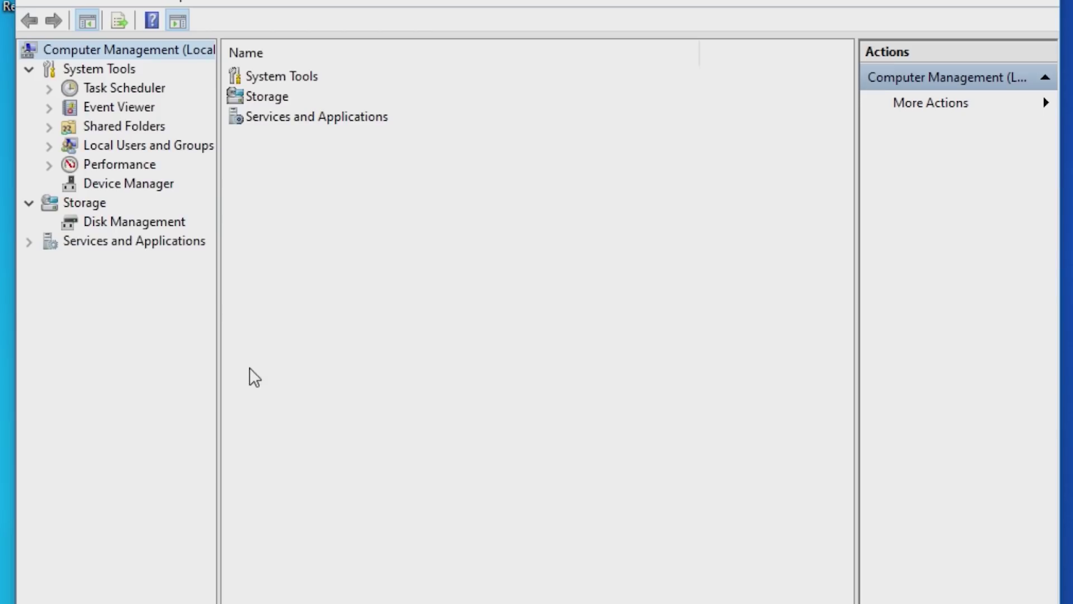
{"action": "left_click", "coordinate": [29, 243]}
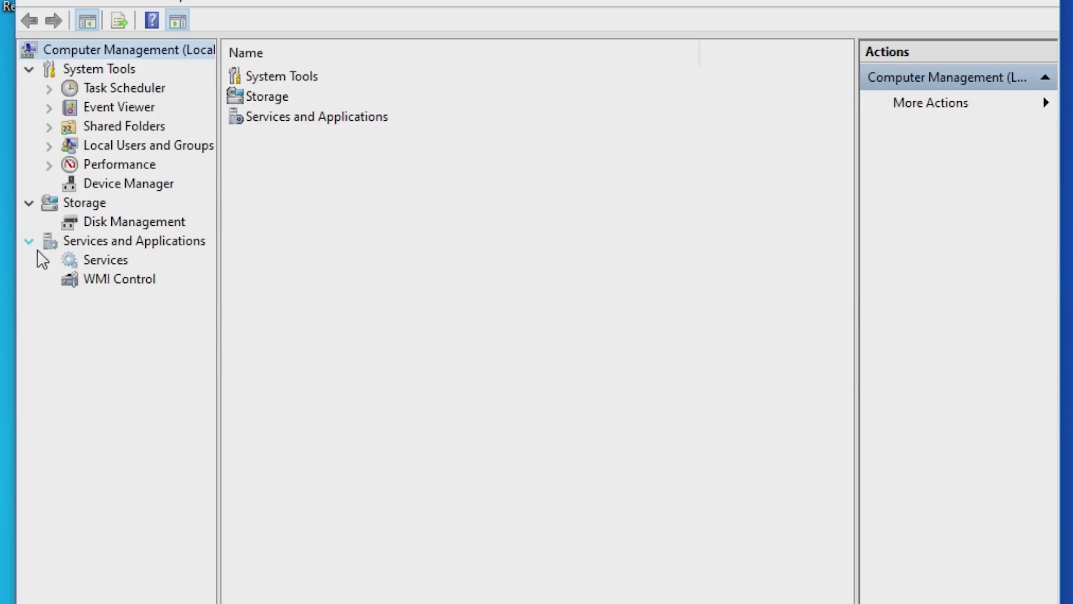
{"action": "left_click", "coordinate": [67, 261]}
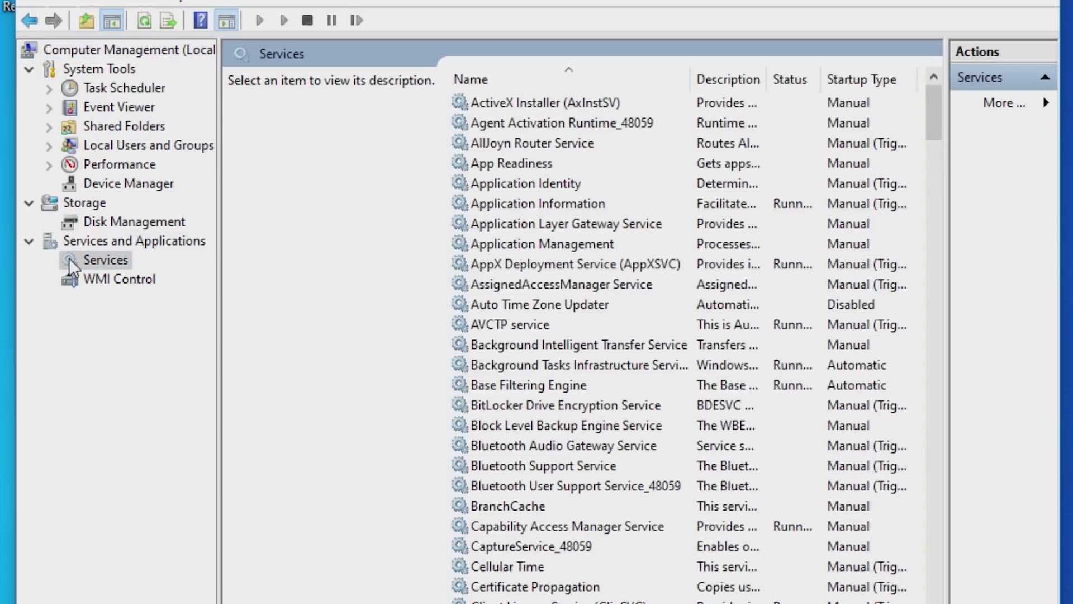
{"action": "left_click_drag", "start_coordinate": [933, 92], "coordinate": [937, 229]}
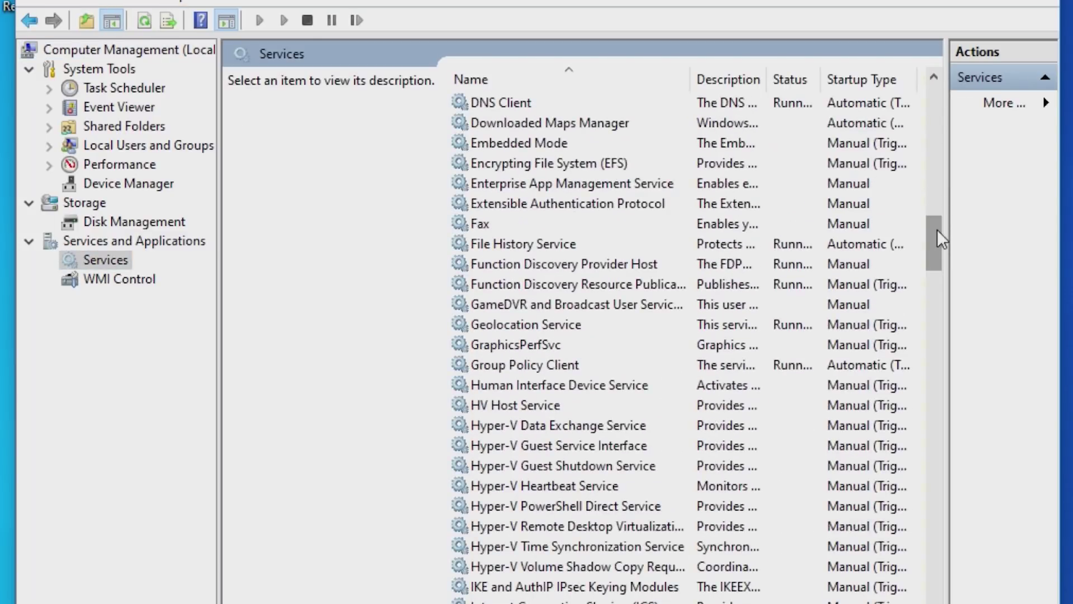
{"action": "double_click", "coordinate": [851, 260]}
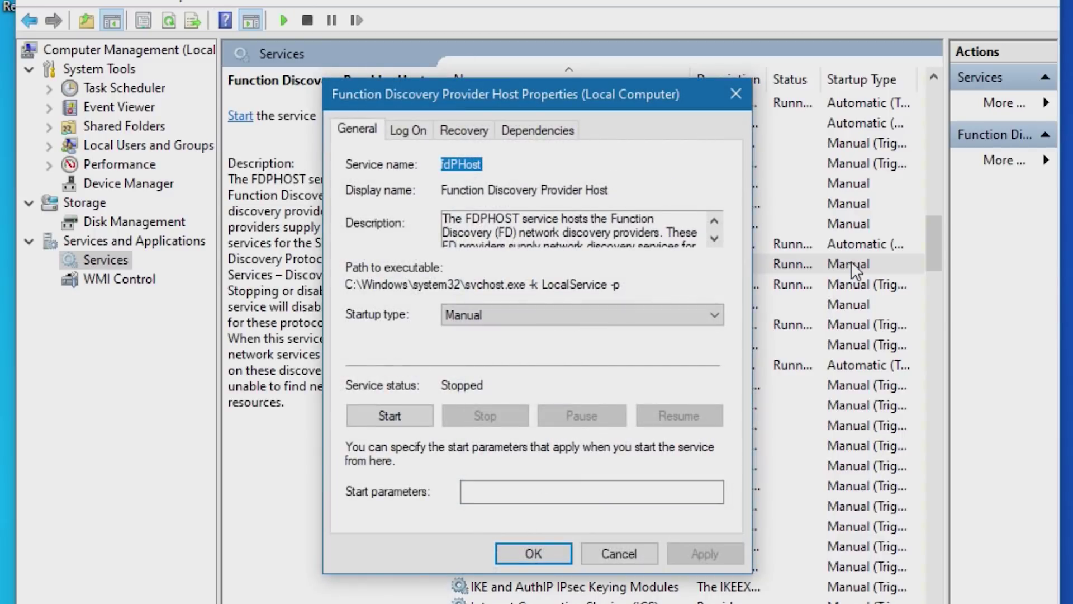
Set Function Discovery Provider Host's startup type to Automatic, start the service, and apply
{"action": "left_click", "coordinate": [714, 315]}
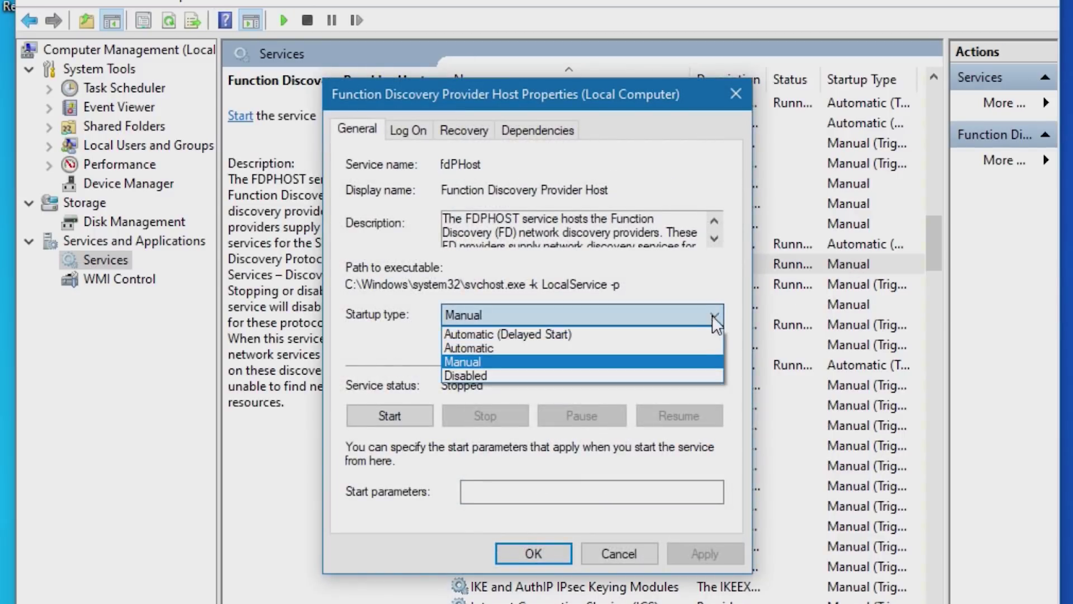
{"action": "left_click", "coordinate": [692, 349]}
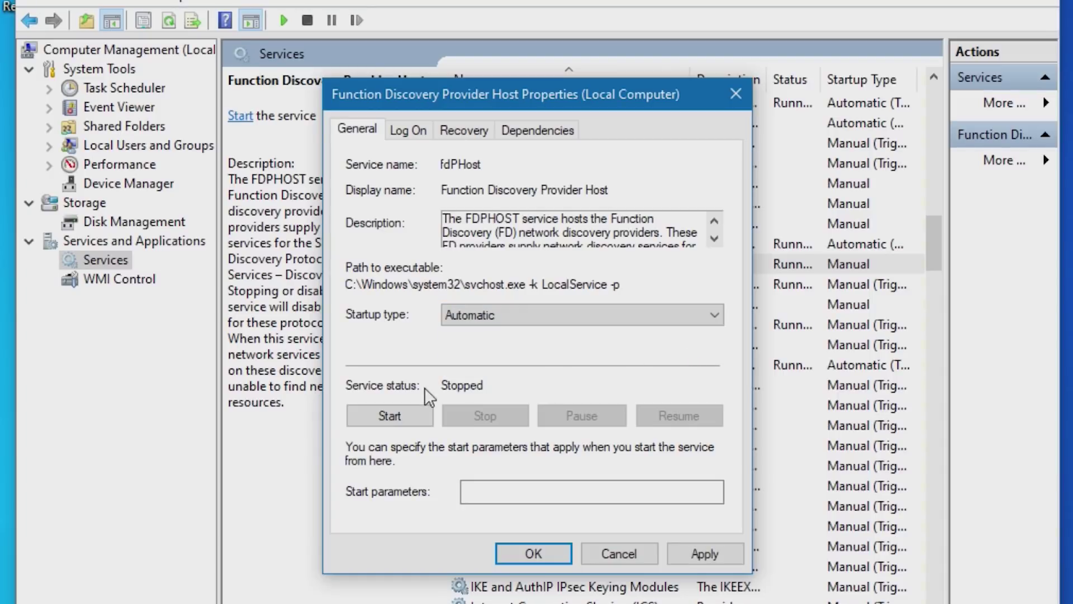
{"action": "left_click", "coordinate": [407, 416]}
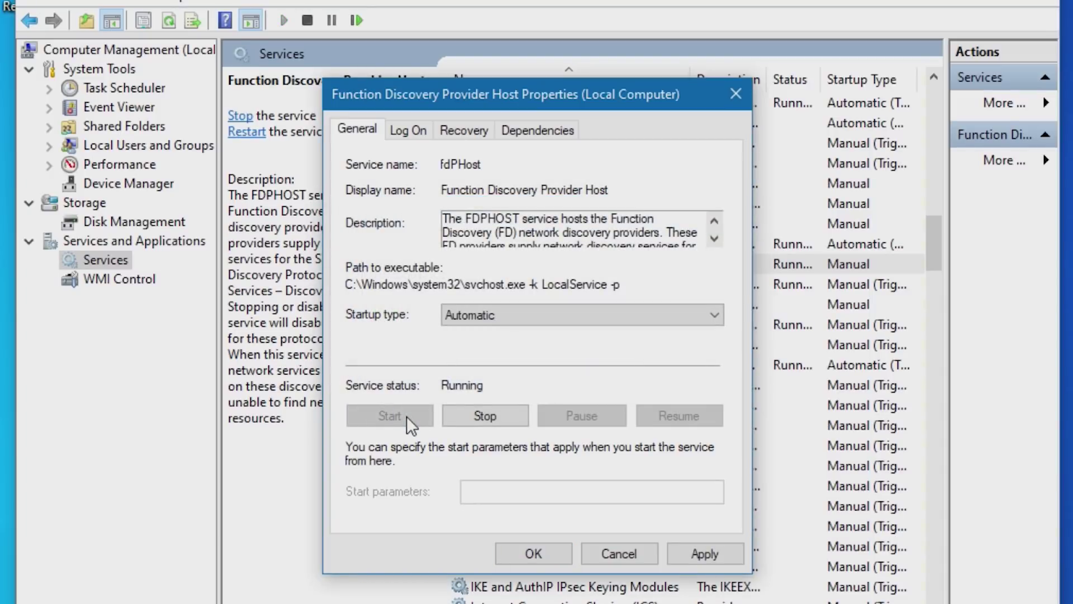
{"action": "left_click", "coordinate": [694, 551]}
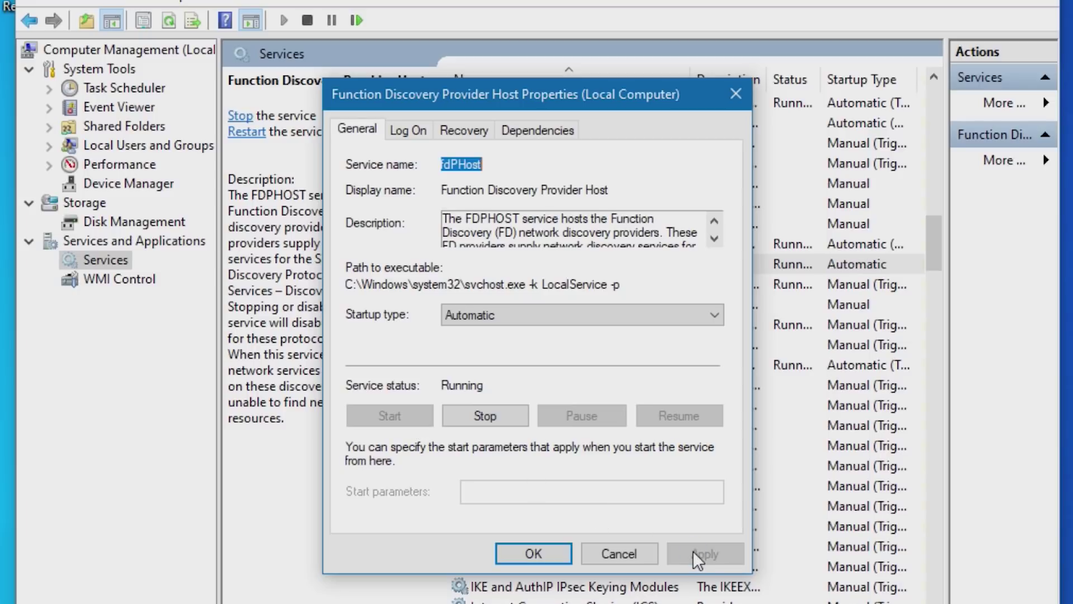
{"action": "left_click", "coordinate": [550, 560]}
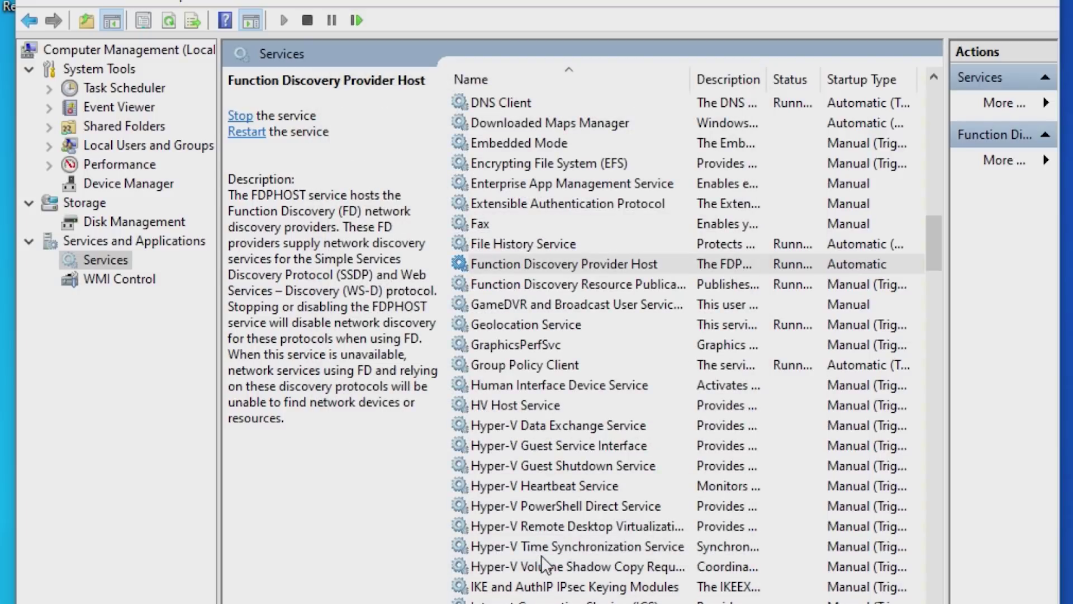
Set Function Discovery Resource Publication's startup type to Automatic and apply the change
{"action": "left_click", "coordinate": [656, 284]}
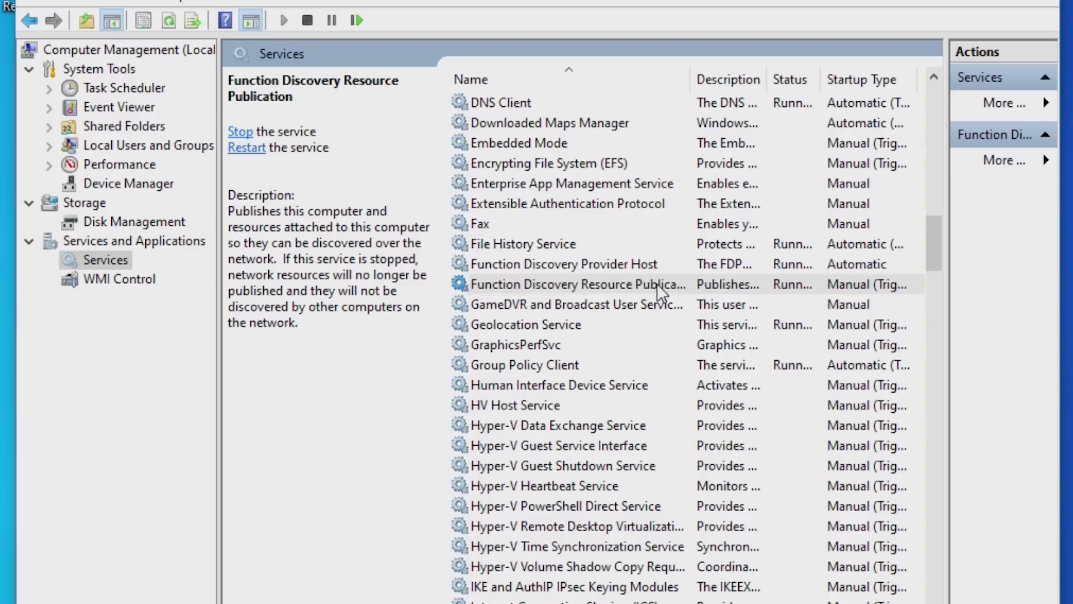
{"action": "double_click", "coordinate": [656, 283]}
{"action": "left_click", "coordinate": [685, 314]}
{"action": "left_click", "coordinate": [692, 346]}
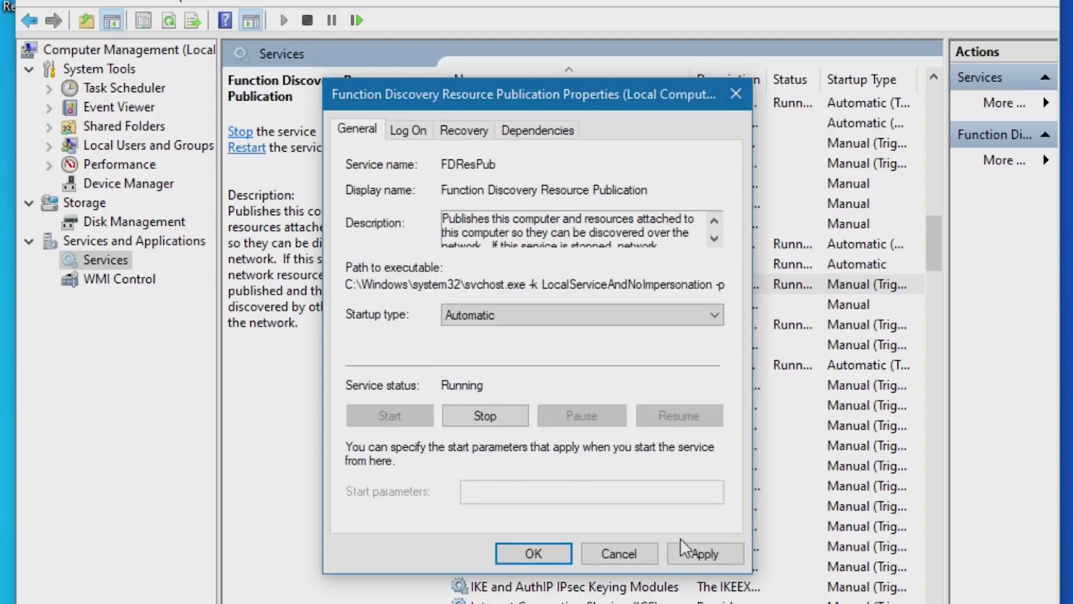
{"action": "left_click", "coordinate": [700, 553]}
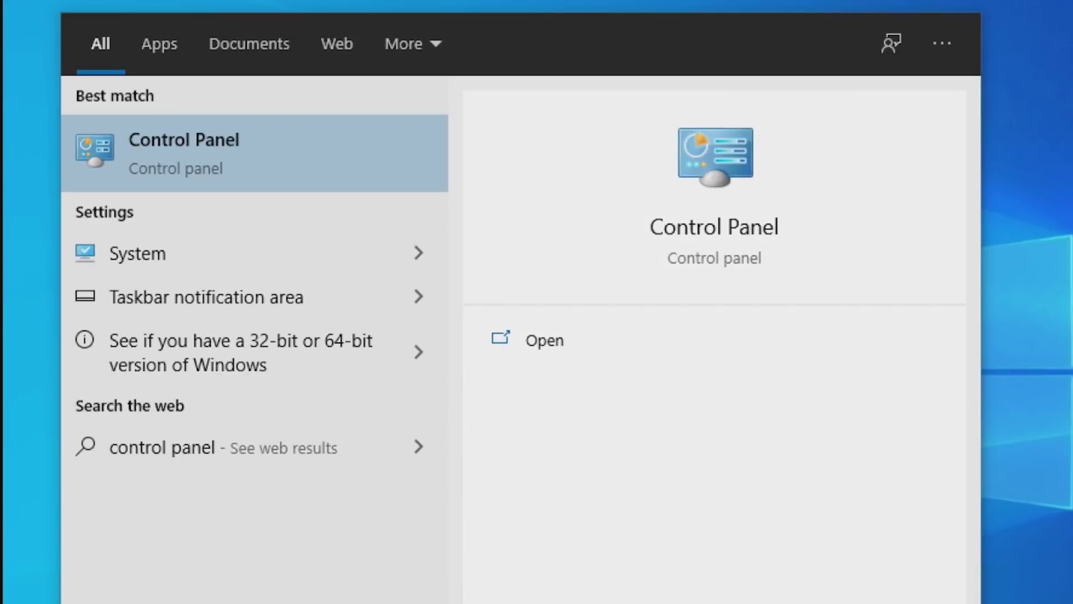
Tick SMB 1.0/CIFS File Sharing Support in the Windows Features list under Control Panel > Programs
{"action": "left_click", "coordinate": [327, 128]}
{"action": "left_click", "coordinate": [212, 472]}
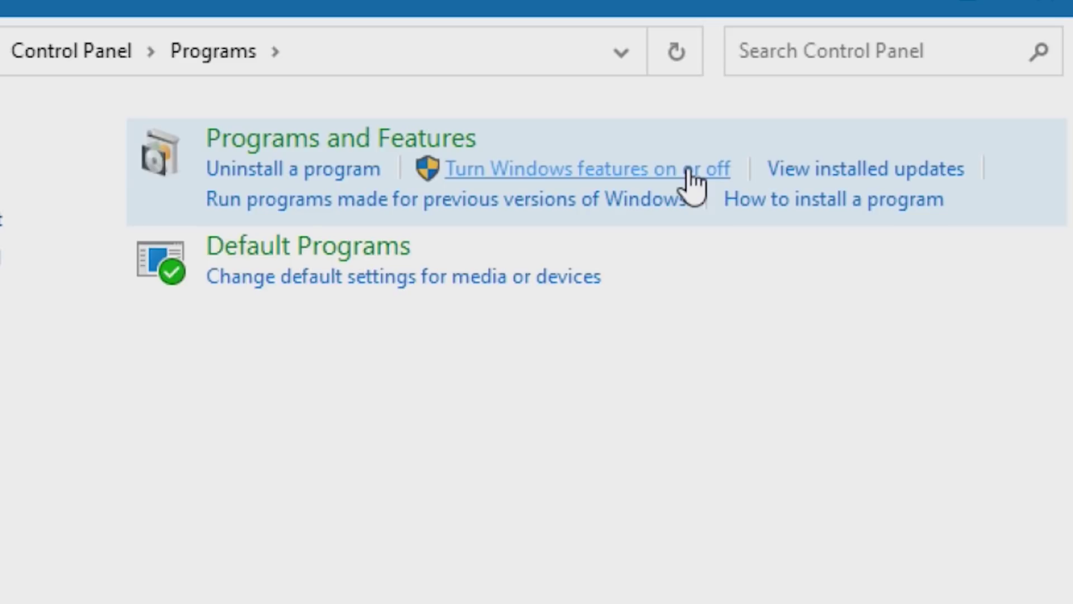
{"action": "left_click", "coordinate": [688, 171]}
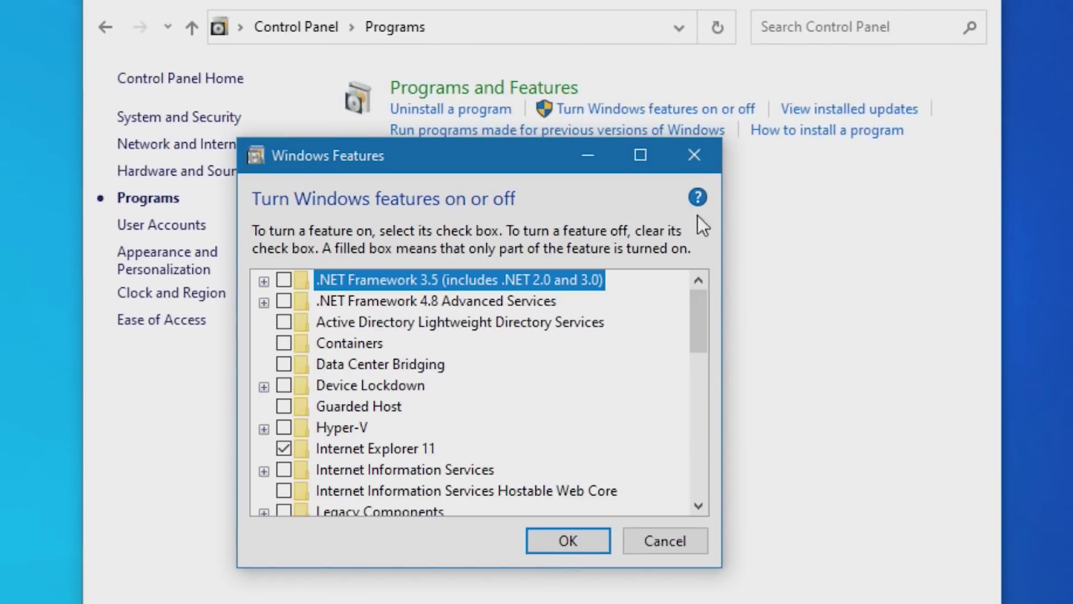
{"action": "left_click_drag", "start_coordinate": [649, 484], "coordinate": [663, 603]}
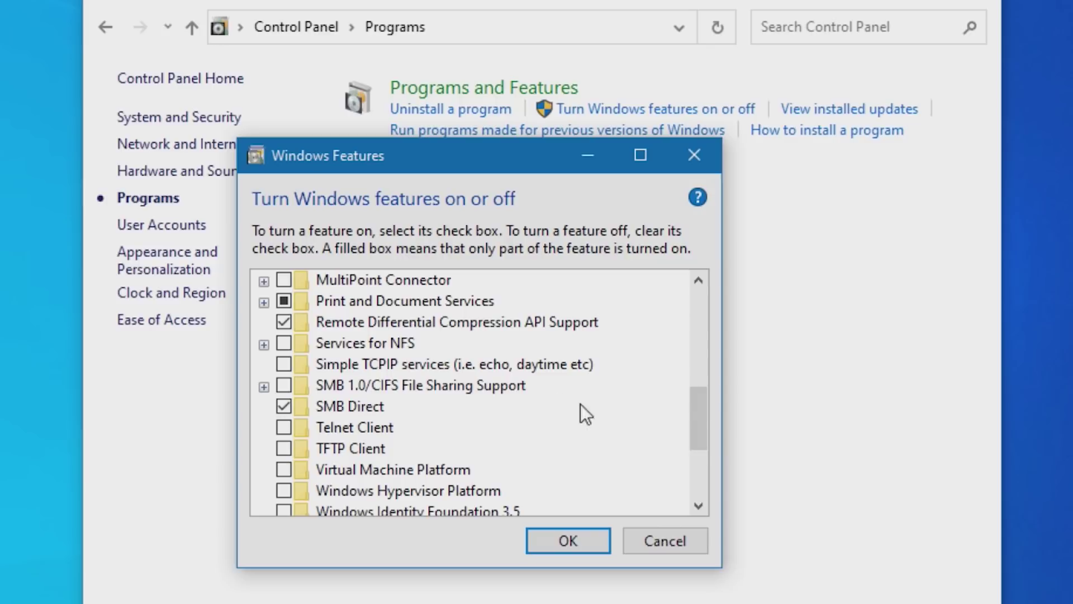
{"action": "mouse_move", "coordinate": [511, 389]}
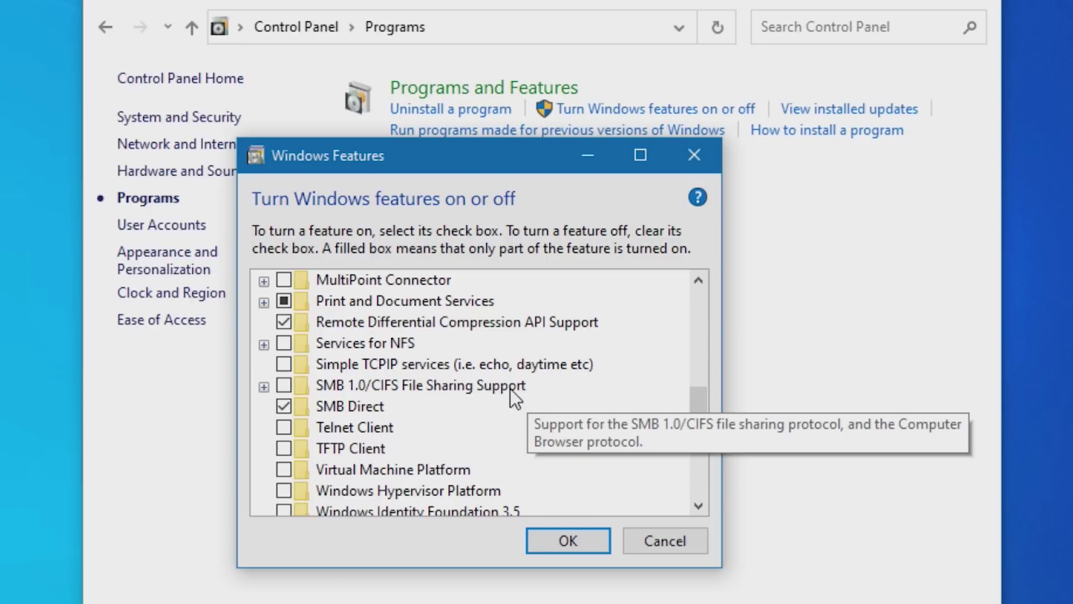
{"action": "left_click", "coordinate": [283, 386]}
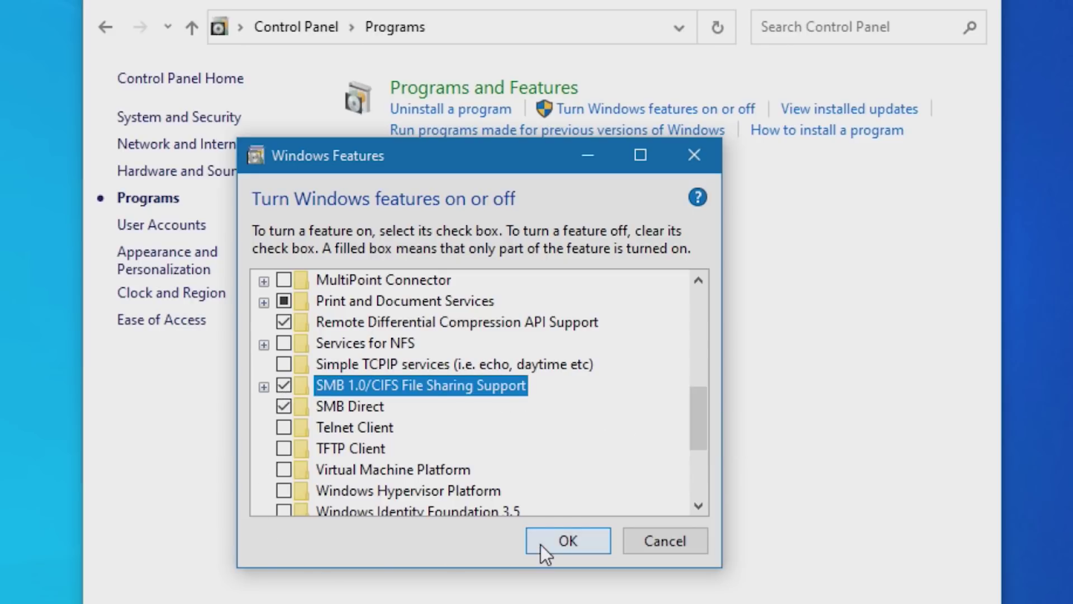